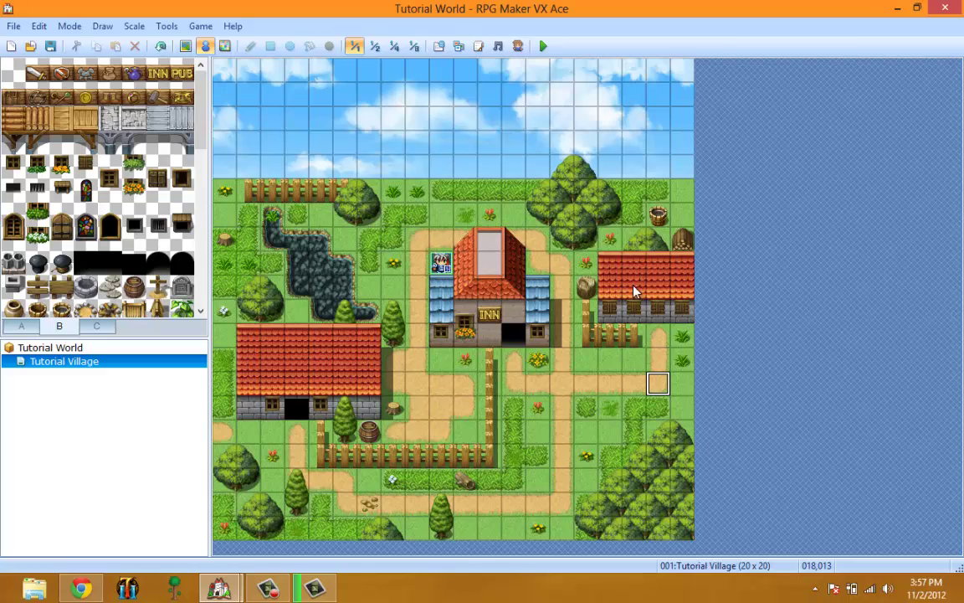
Start a new event on tile 014,013 east of the inn and shift its editor right.
right_click(544, 405)
click(572, 403)
click(570, 393)
right_click(563, 385)
click(590, 392)
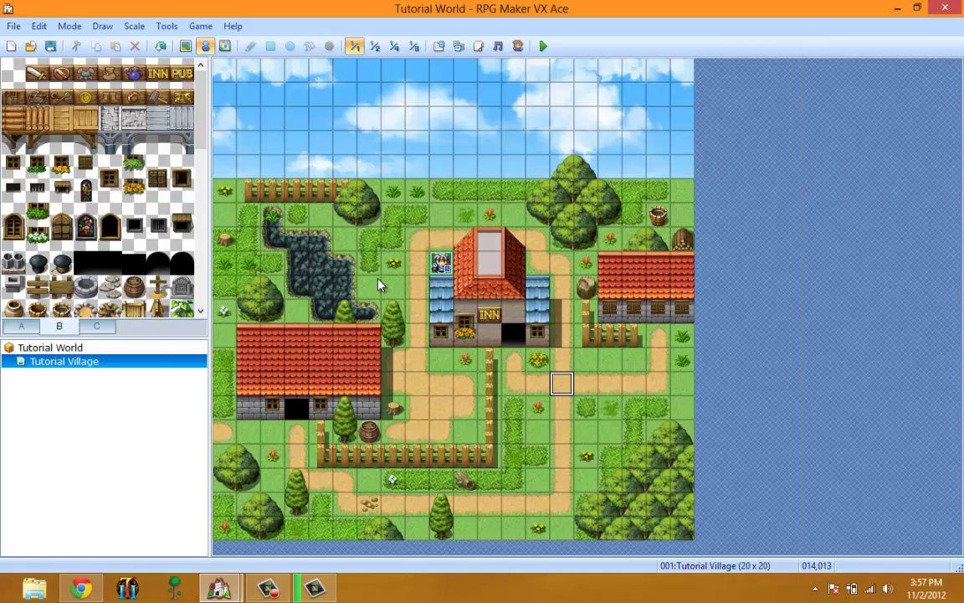
drag(532, 33, 592, 30)
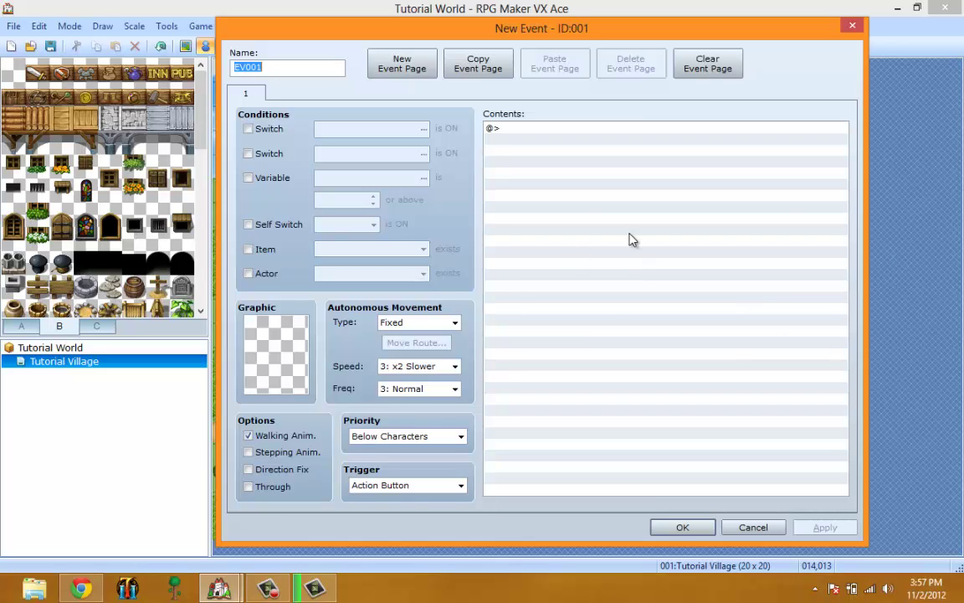
Browse all three pages of event commands, then abandon the new event without adding anything.
click(599, 142)
right_click(598, 140)
key(Escape)
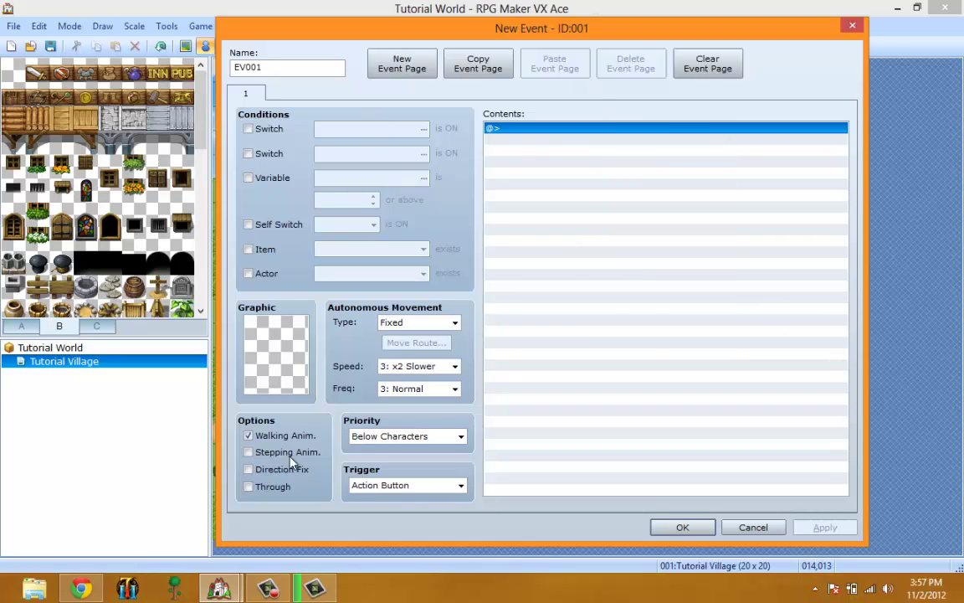
right_click(619, 144)
click(630, 148)
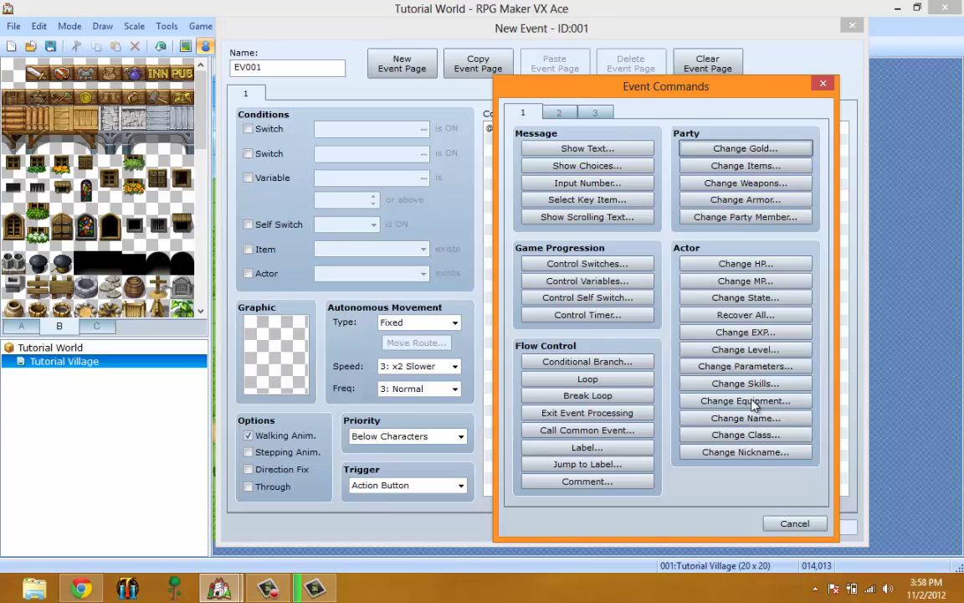
click(558, 112)
click(596, 112)
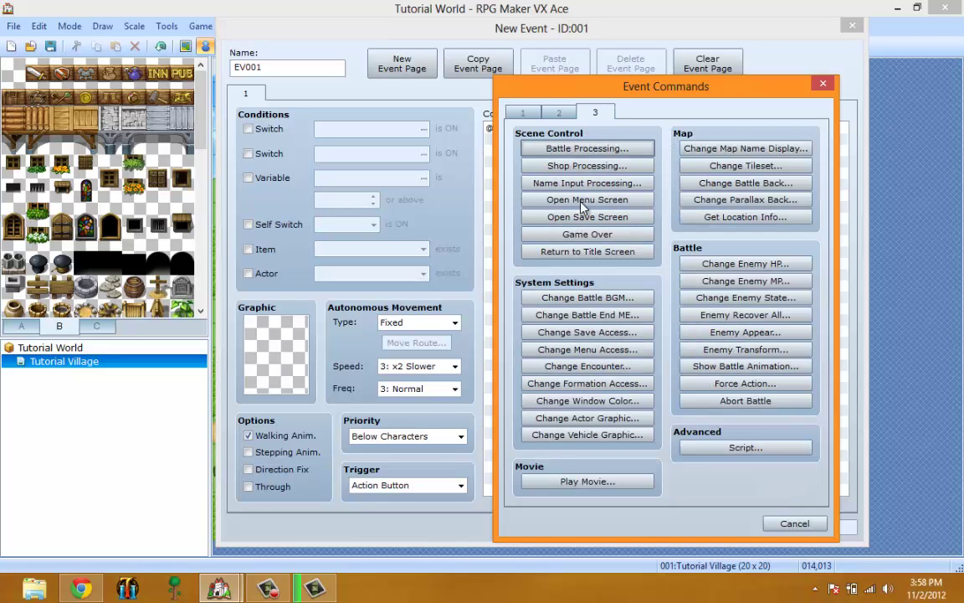
click(795, 523)
click(751, 525)
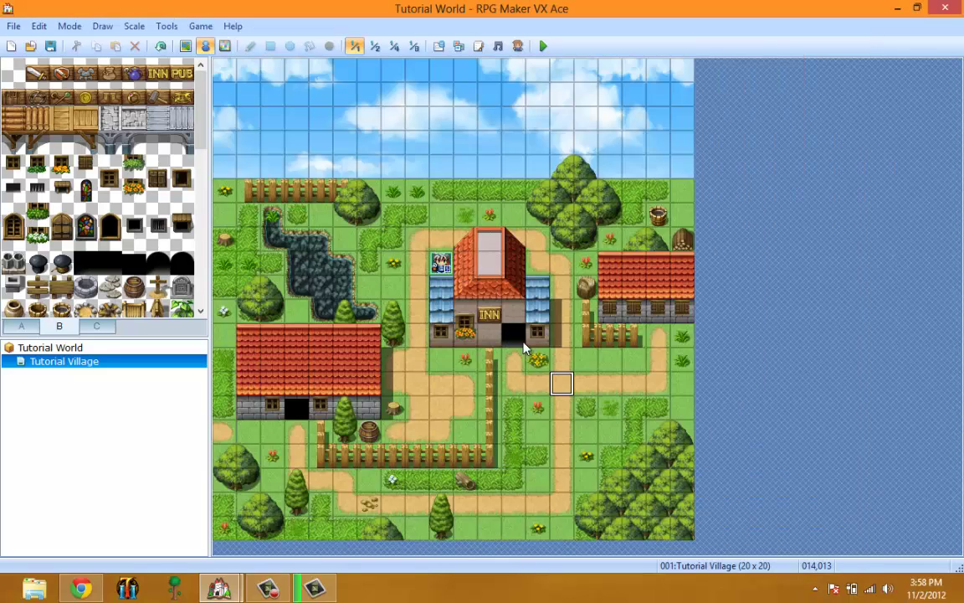
Select tile 015,012 by the fenced house and start a quick transfer event there.
right_click(586, 366)
mouse_move(682, 484)
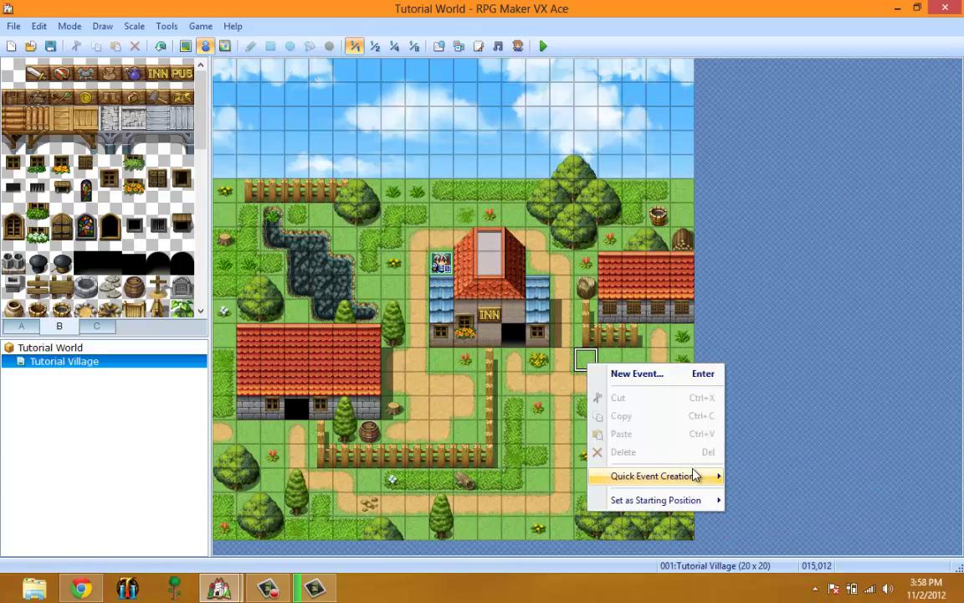
click(601, 361)
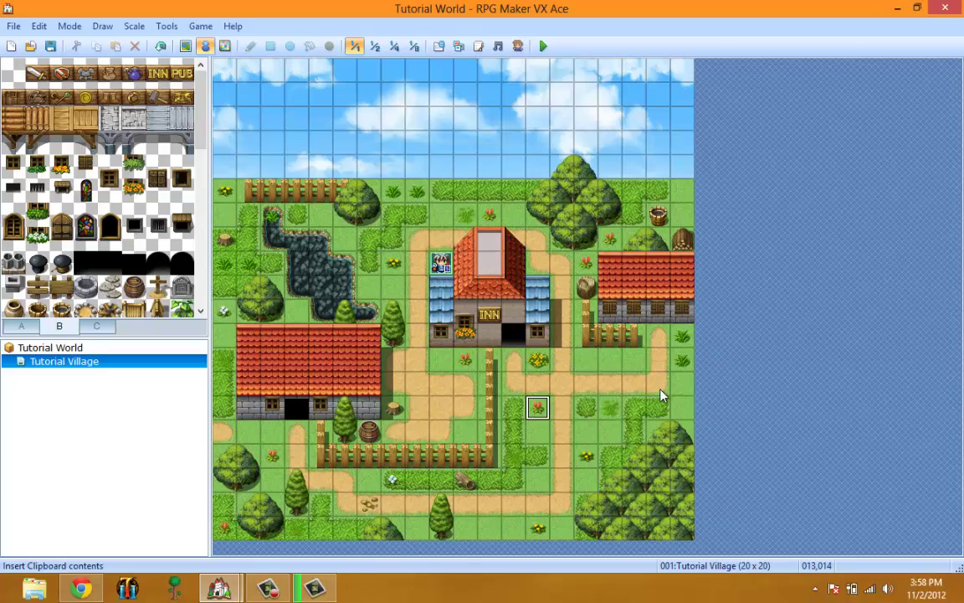
click(581, 366)
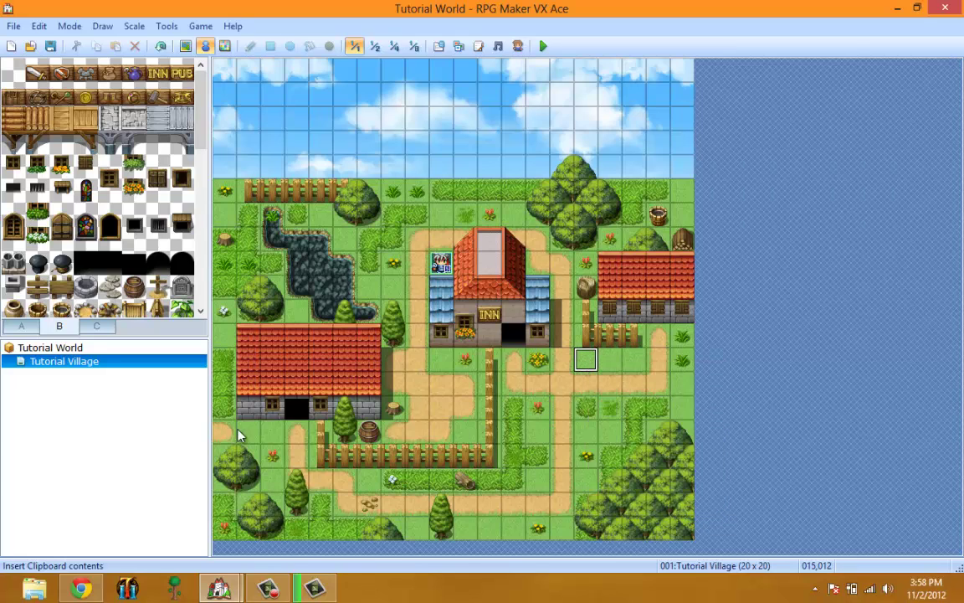
right_click(586, 360)
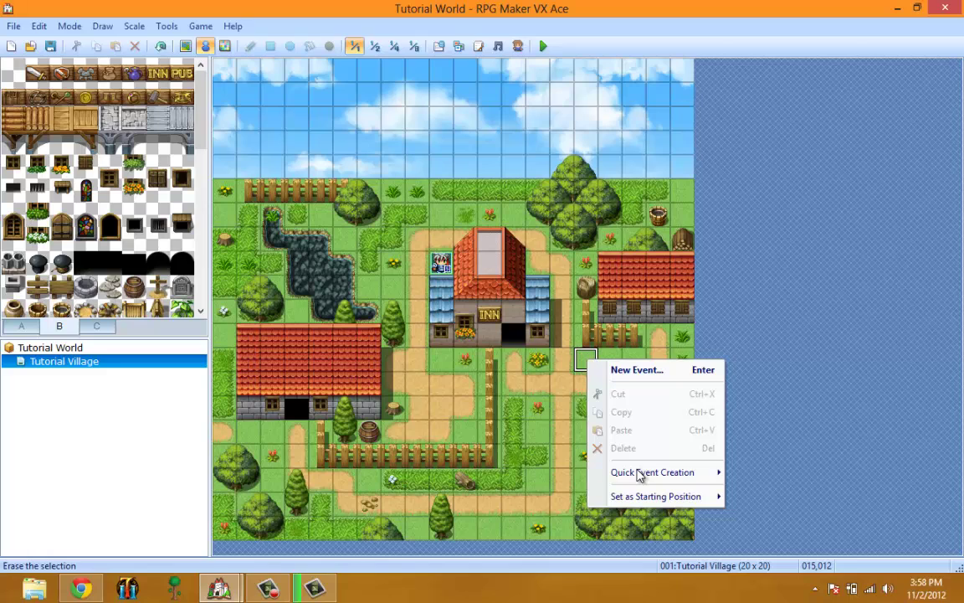
mouse_move(641, 475)
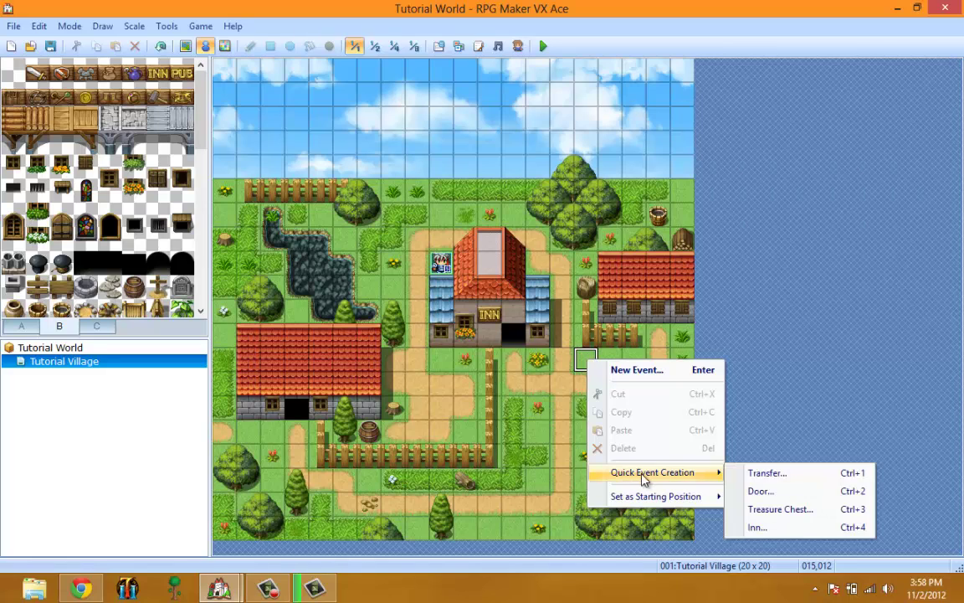
click(757, 474)
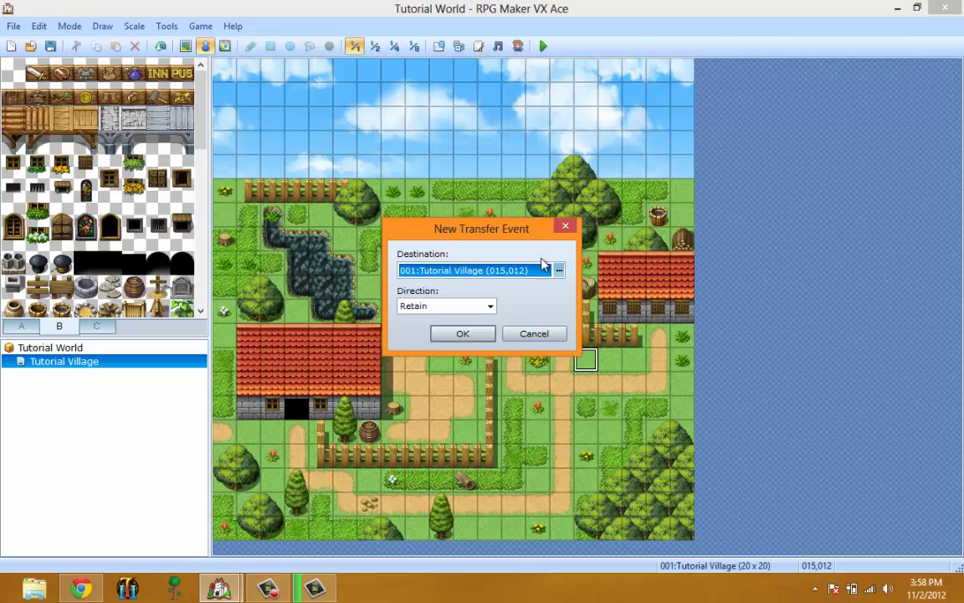
Try destination tile 013,013 on the map preview, then cancel the transfer event.
click(558, 270)
click(458, 244)
click(505, 256)
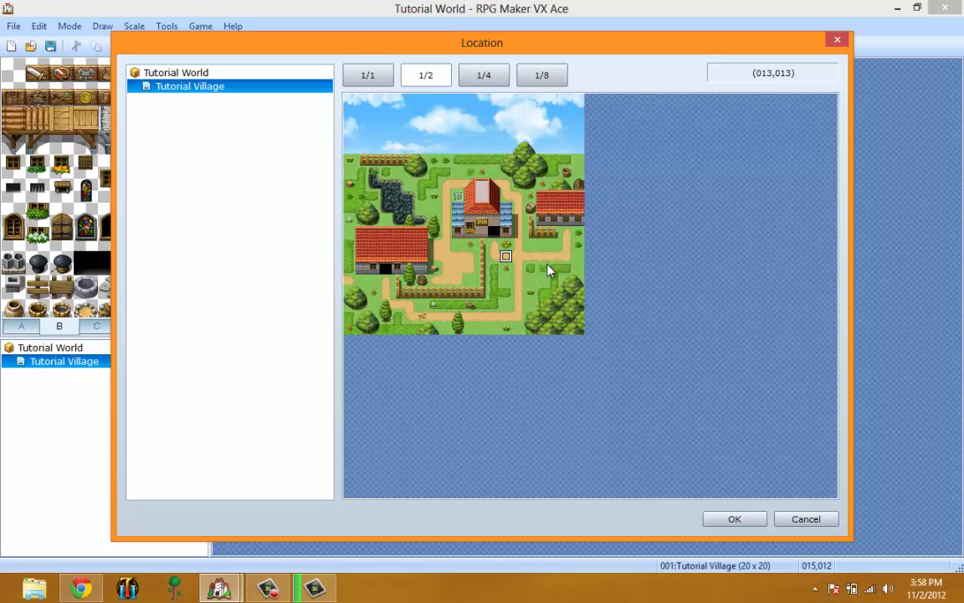
click(825, 520)
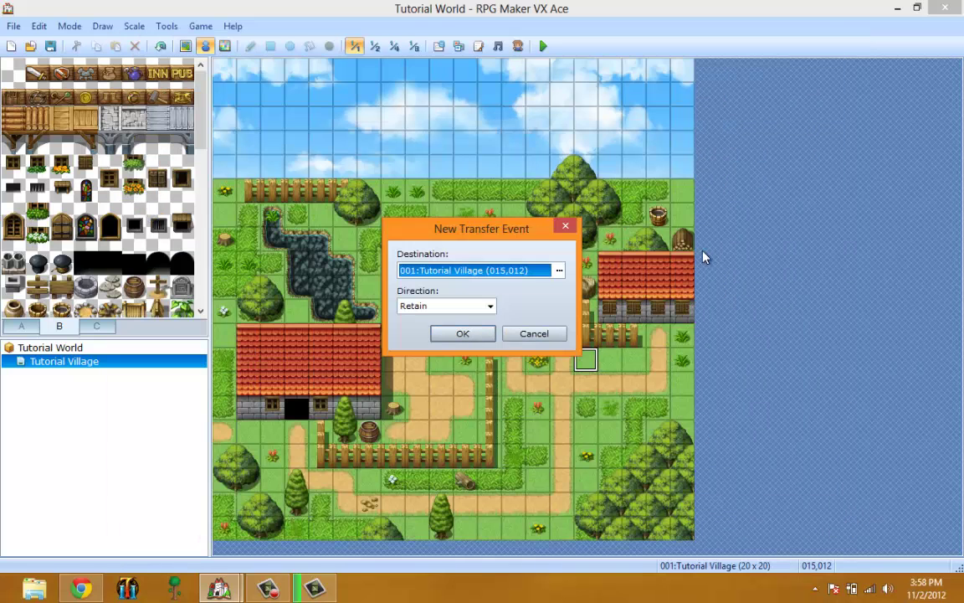
click(541, 334)
Create quick transfer event EV001 with default settings, inspect its Transfer Player command, then delete it.
right_click(591, 360)
mouse_move(674, 471)
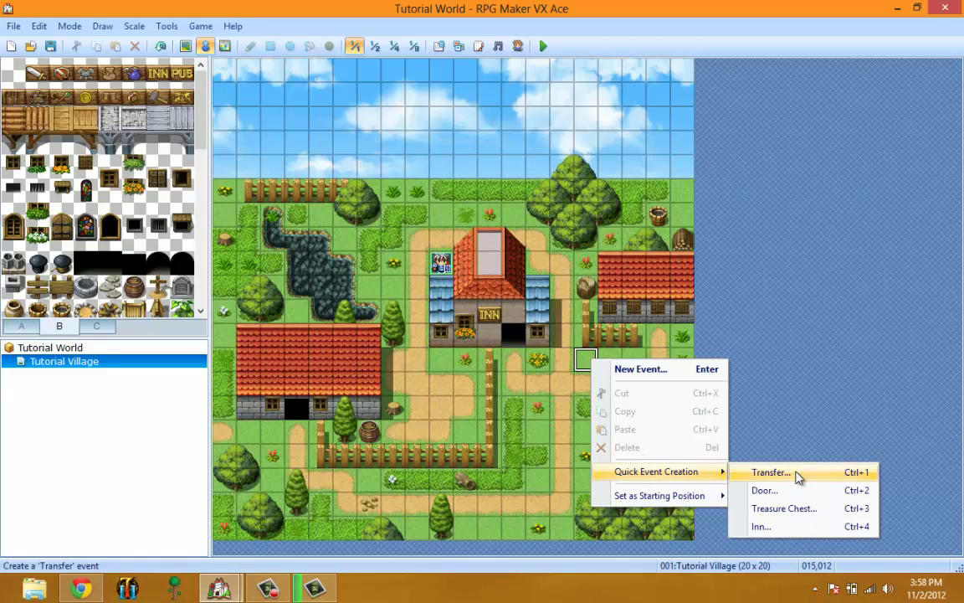
click(791, 473)
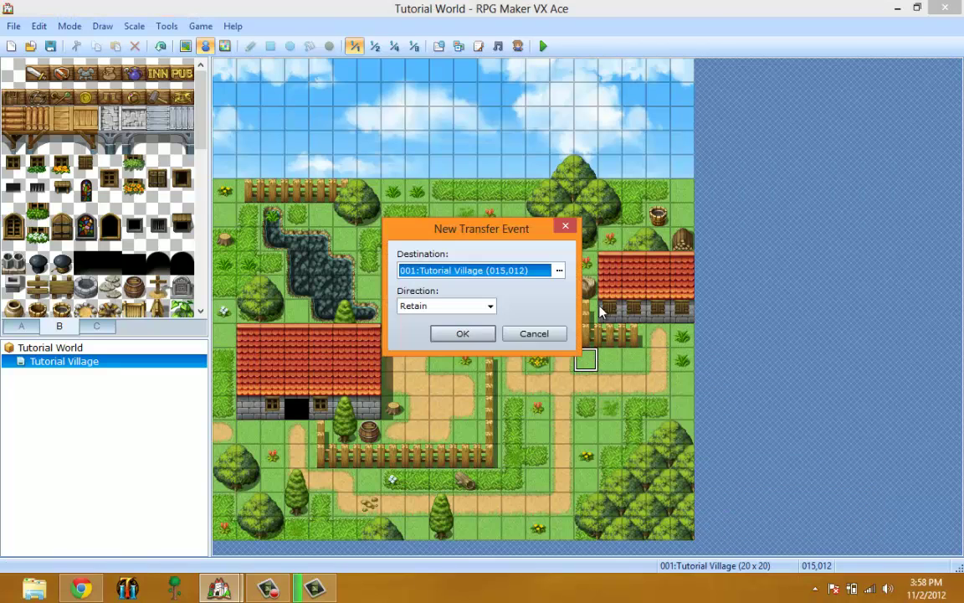
click(490, 334)
right_click(593, 358)
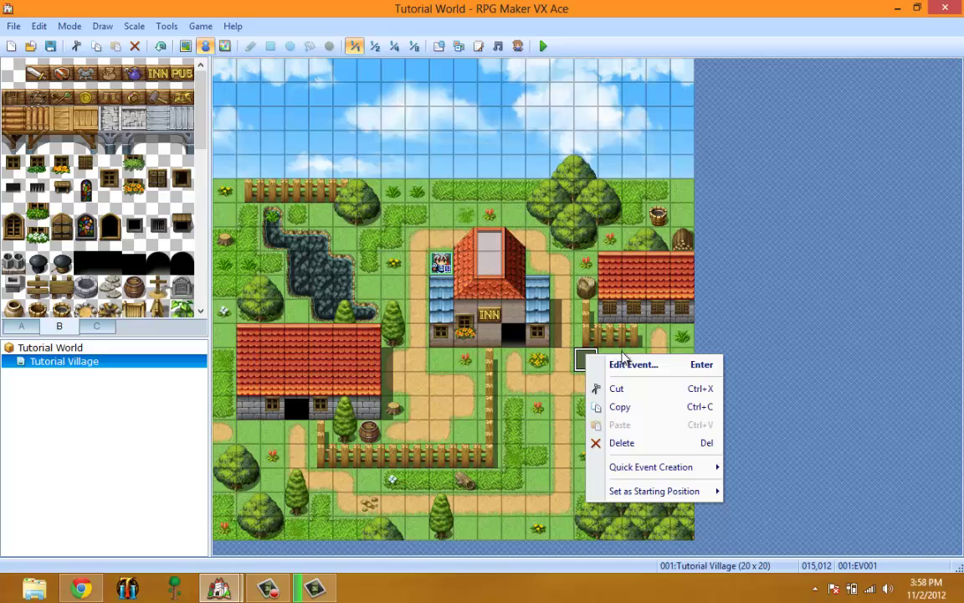
click(624, 373)
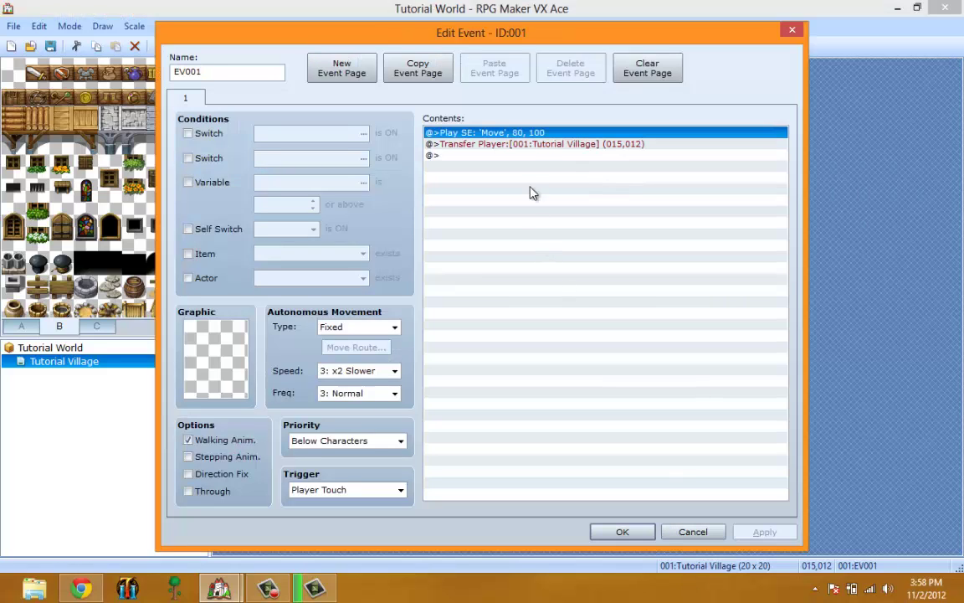
click(507, 145)
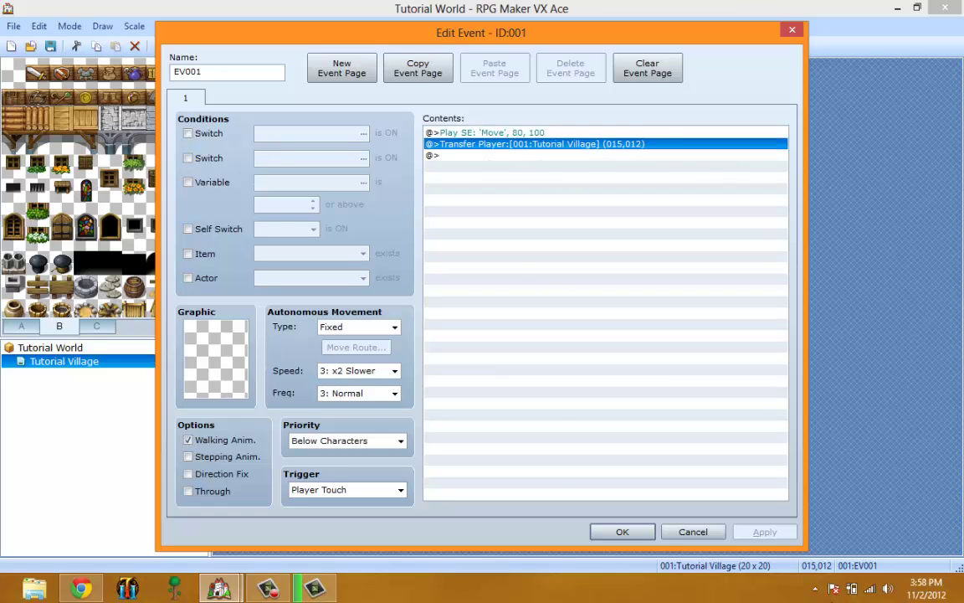
click(693, 531)
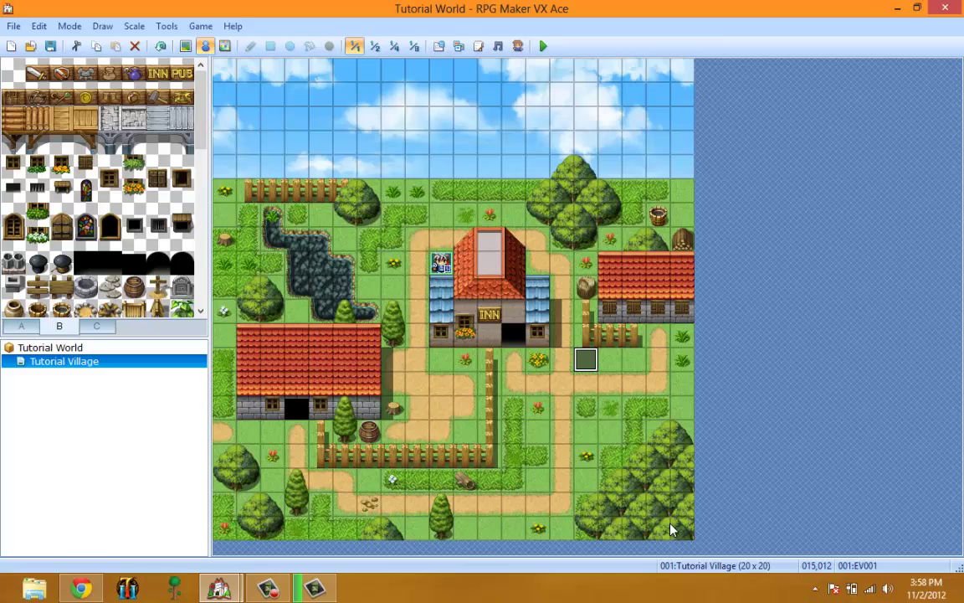
key(Delete)
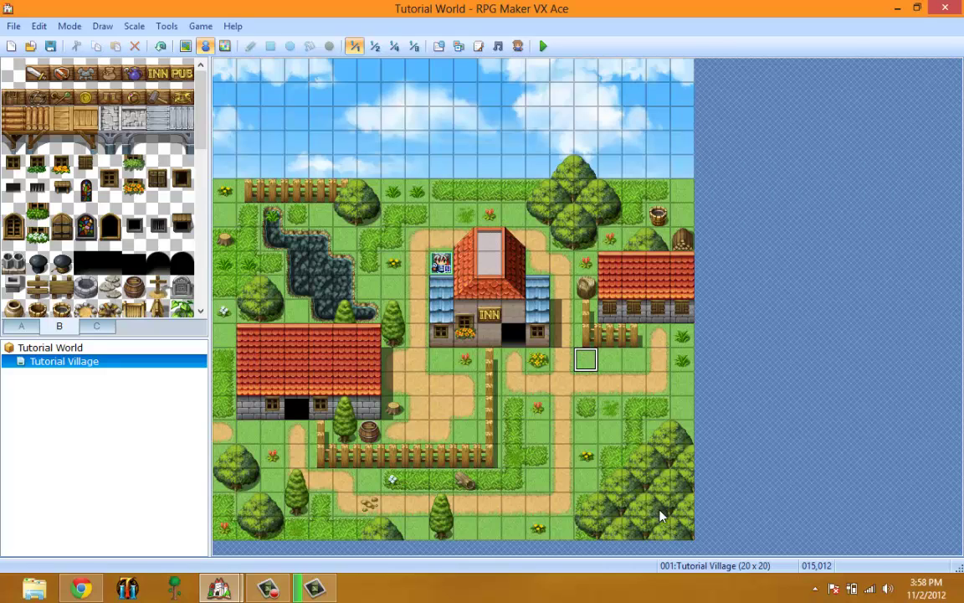
Start a quick door event, look at its door graphics, then cancel it.
right_click(578, 361)
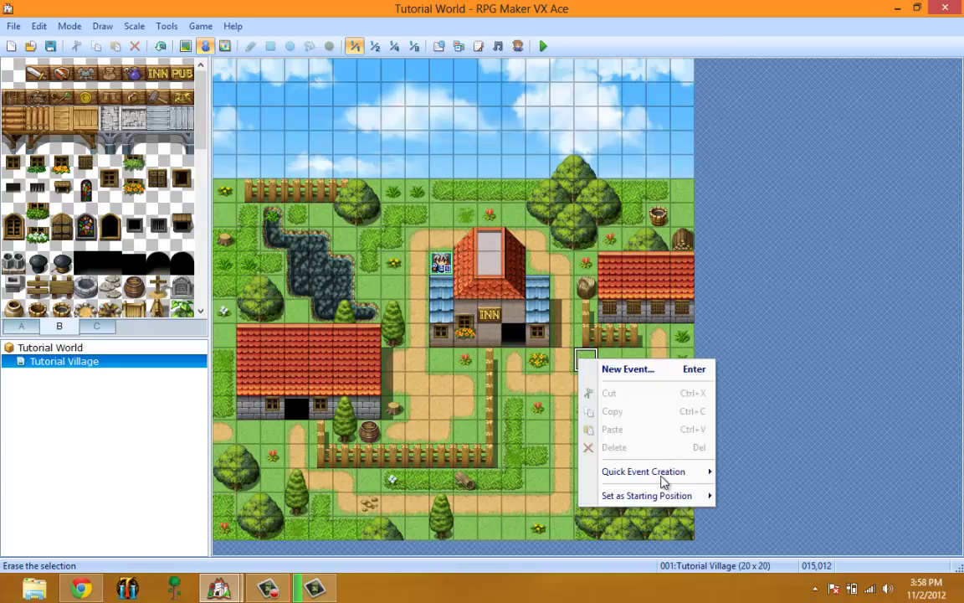
mouse_move(630, 472)
click(792, 490)
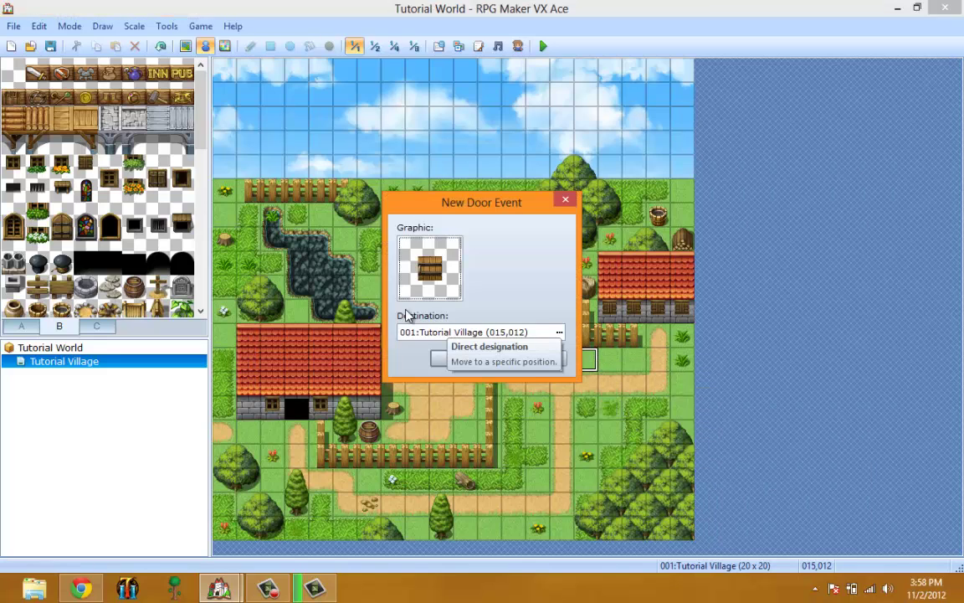
double_click(444, 283)
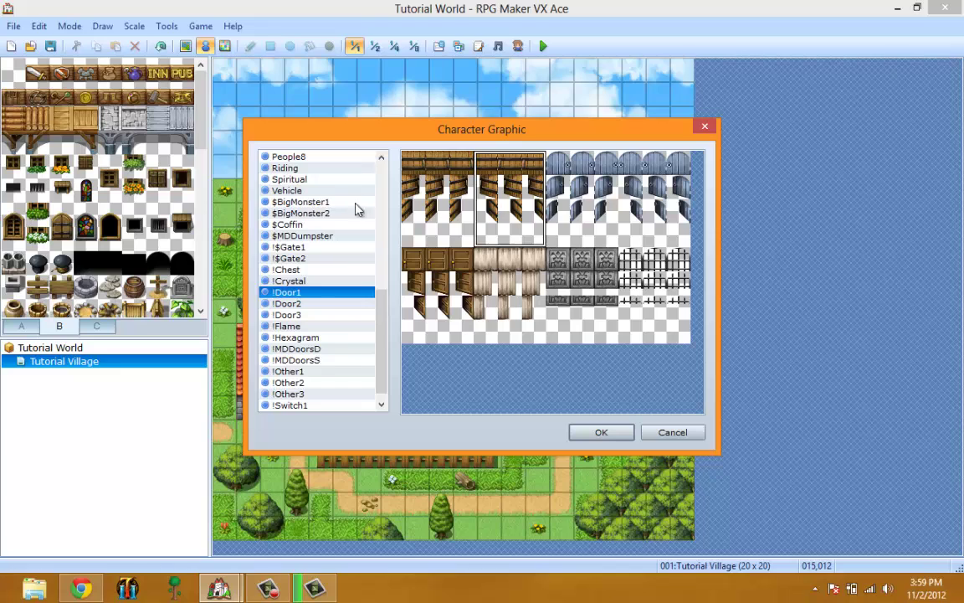
click(672, 432)
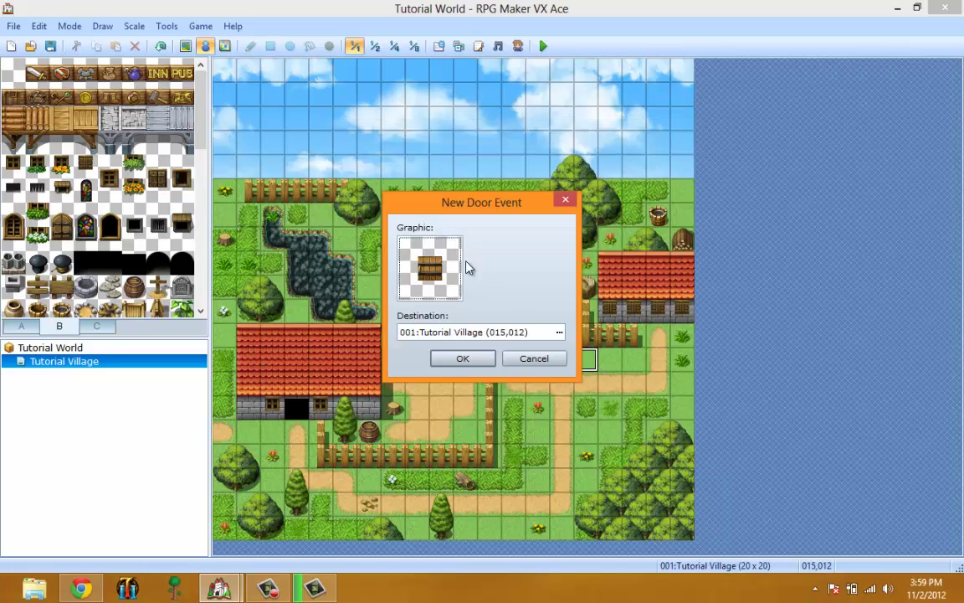
click(444, 280)
click(543, 360)
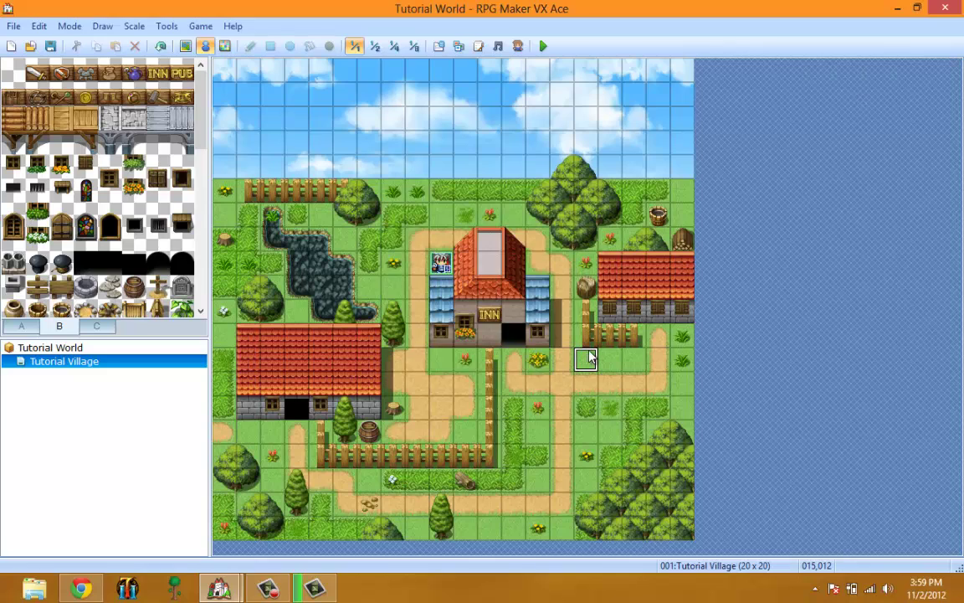
Start a quick treasure chest, preview $BigMonster2, !Door1 and !Crystal graphics, keeping !Chest.
right_click(589, 353)
mouse_move(659, 468)
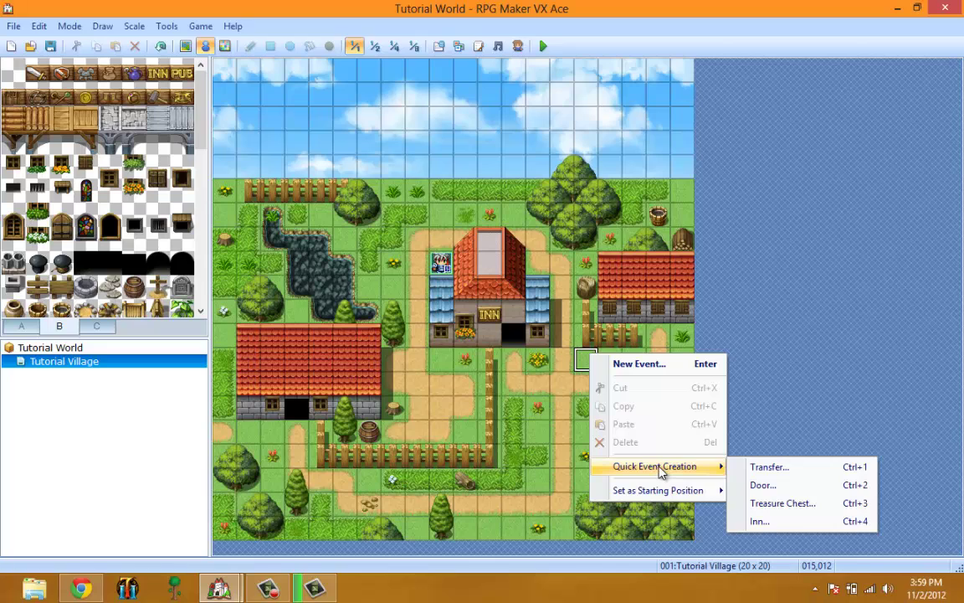
click(751, 502)
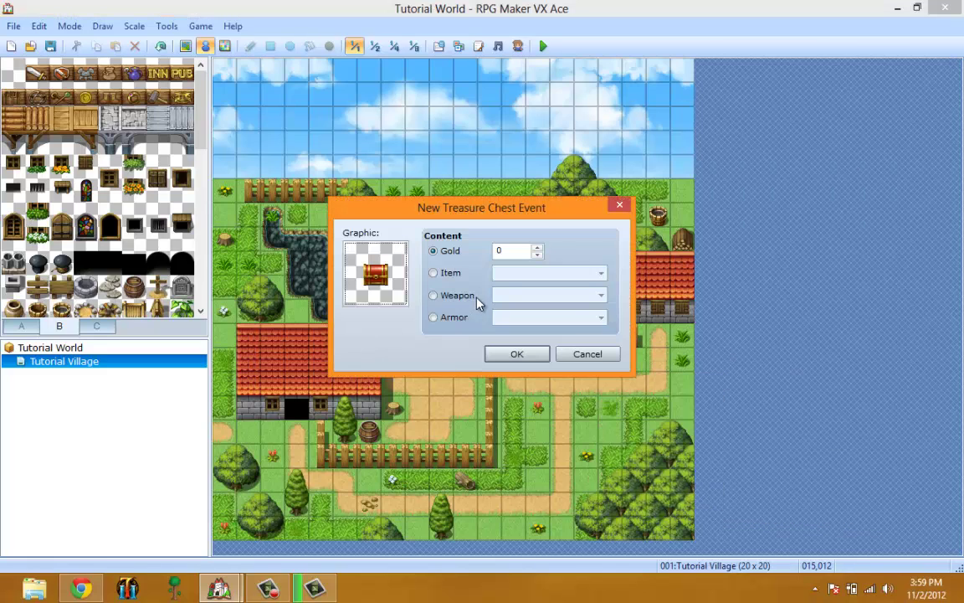
double_click(350, 255)
click(358, 239)
click(317, 293)
click(293, 316)
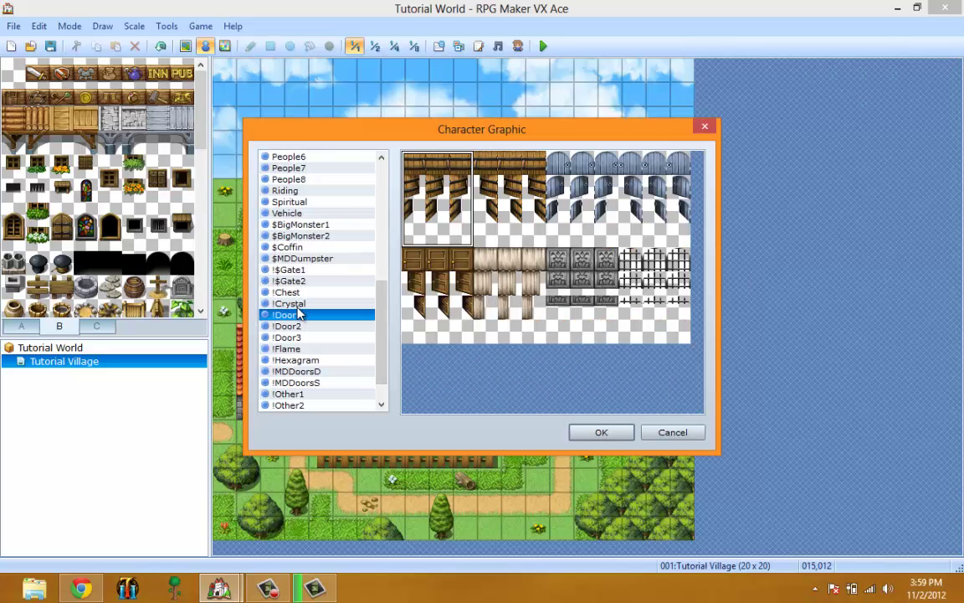
click(297, 303)
click(289, 292)
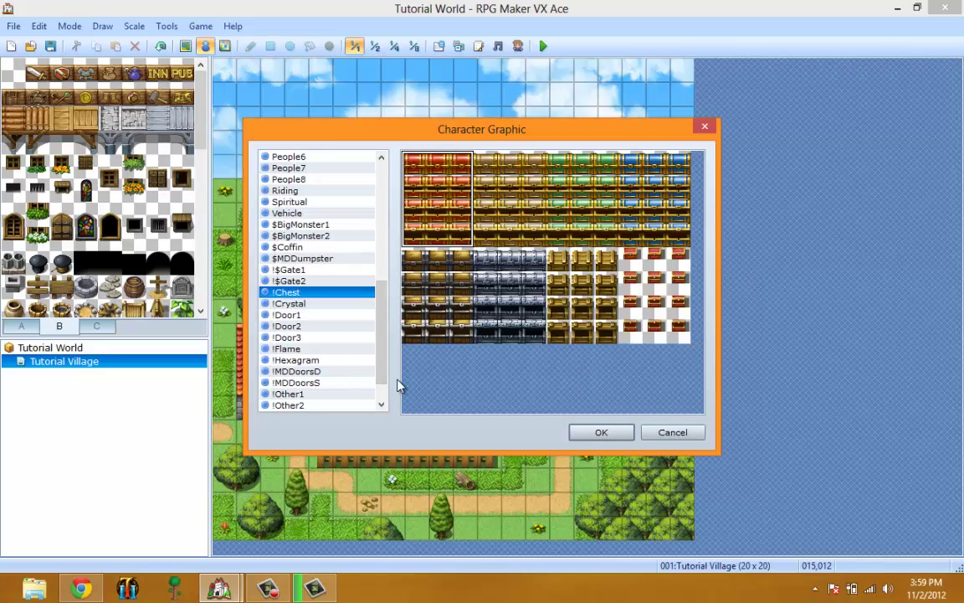
click(670, 432)
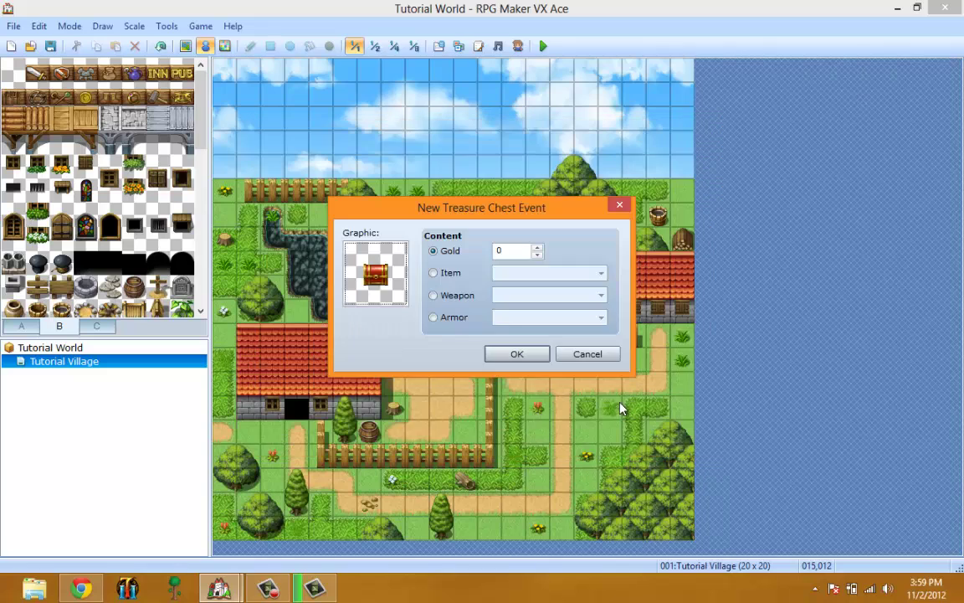
Compare chest contents of gold, item, weapon and armor, then abandon the treasure chest.
double_click(512, 250)
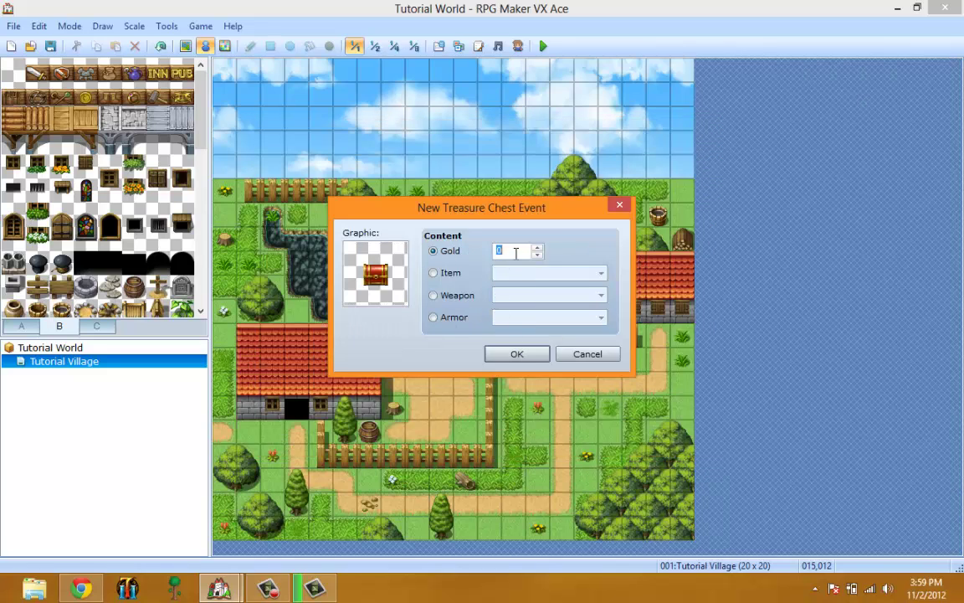
click(449, 274)
click(441, 317)
click(449, 274)
click(449, 251)
click(461, 274)
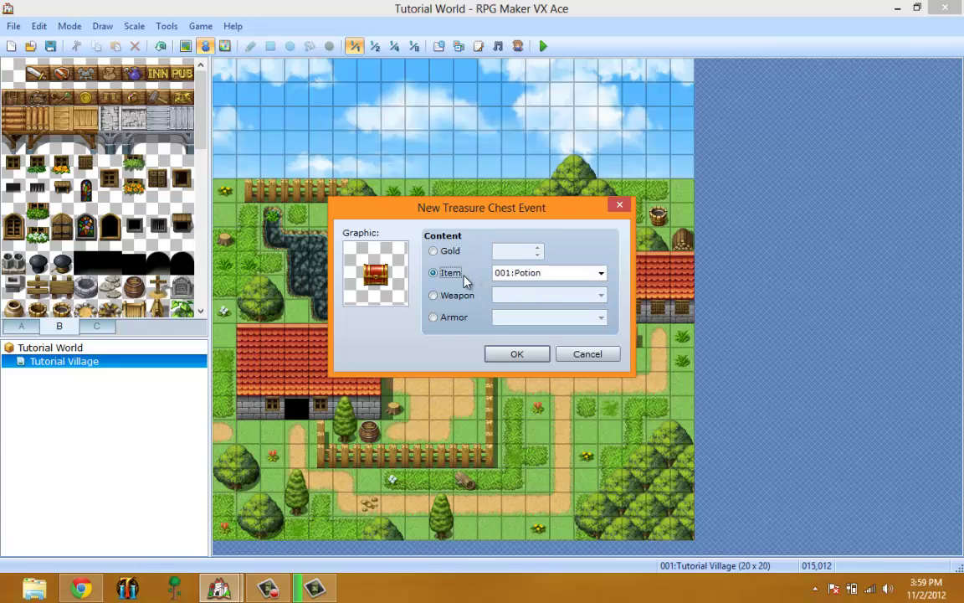
click(458, 296)
click(452, 274)
click(529, 276)
click(448, 301)
click(448, 296)
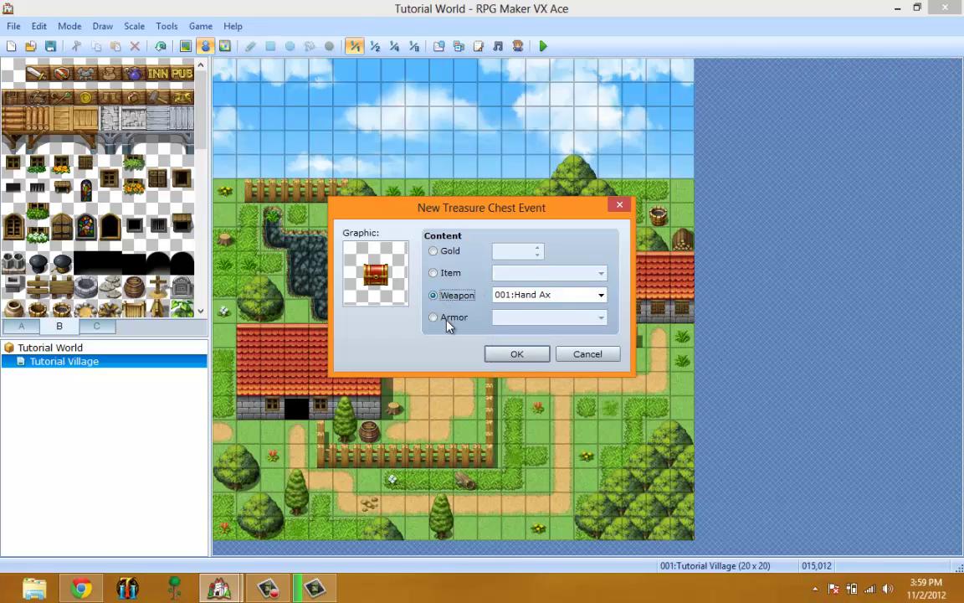
click(444, 317)
click(590, 355)
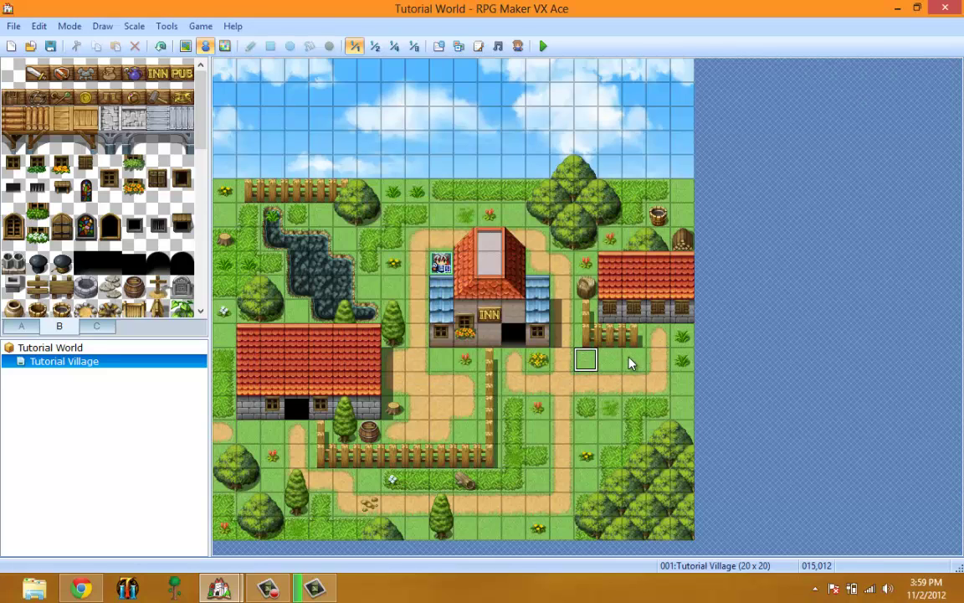
Place a ready-made inn event on the path tile with an innkeeper sprite and price 10.
right_click(634, 361)
mouse_move(753, 471)
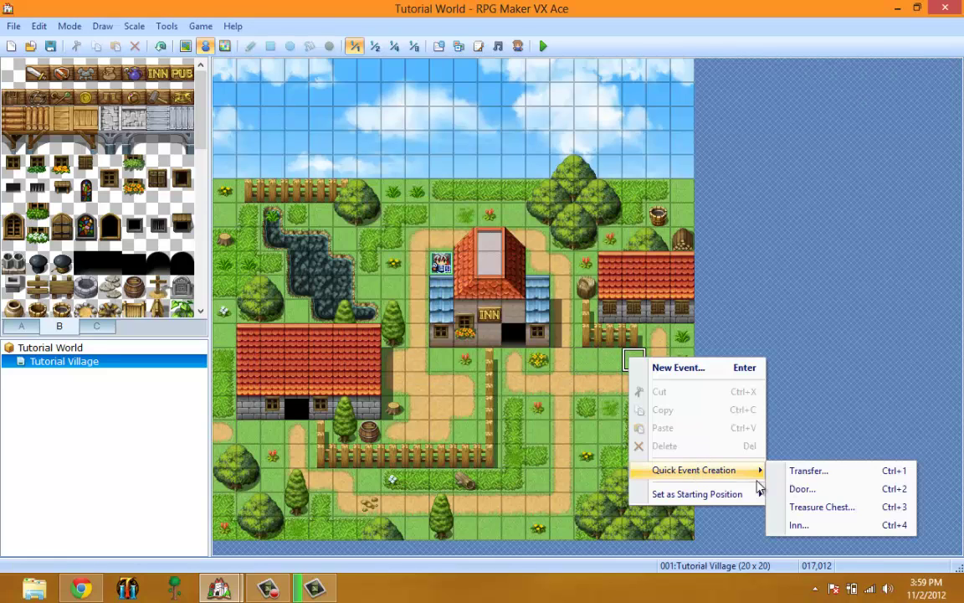
click(852, 524)
double_click(421, 278)
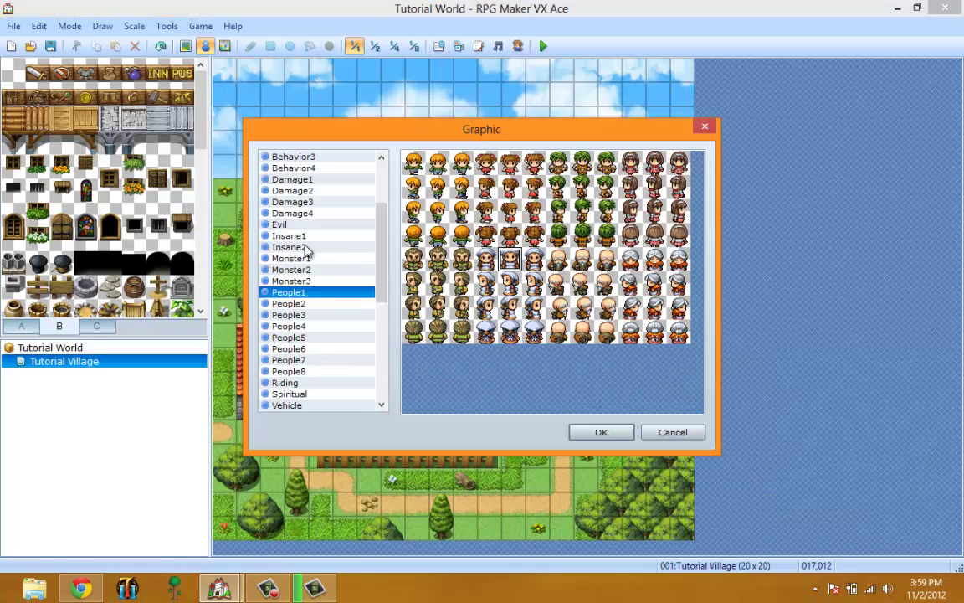
click(510, 307)
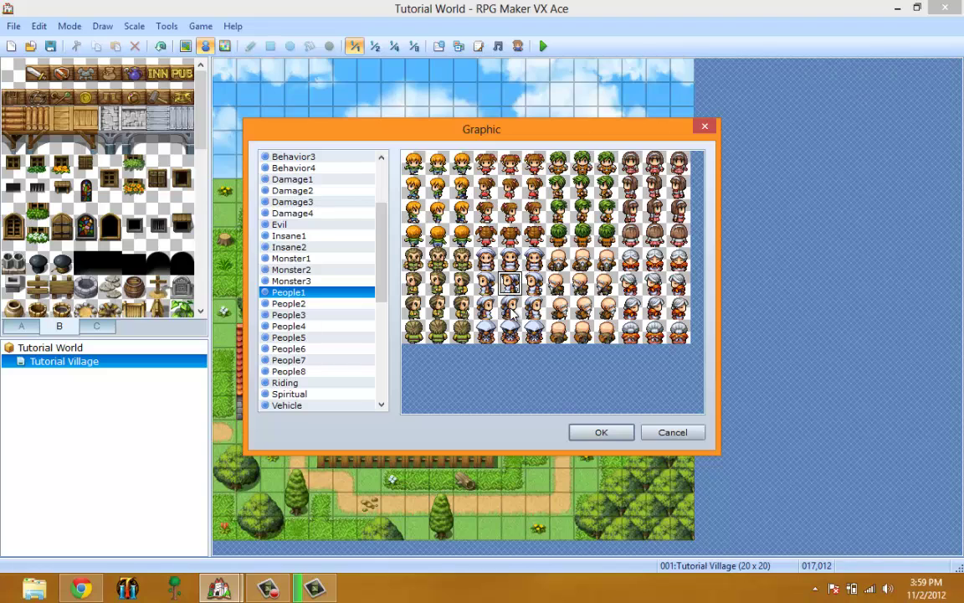
click(601, 432)
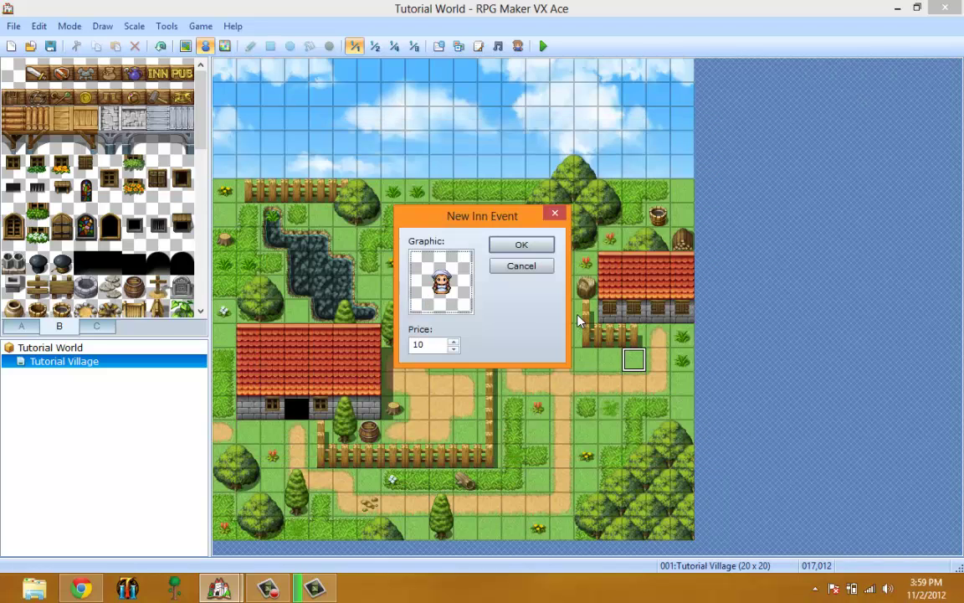
click(454, 348)
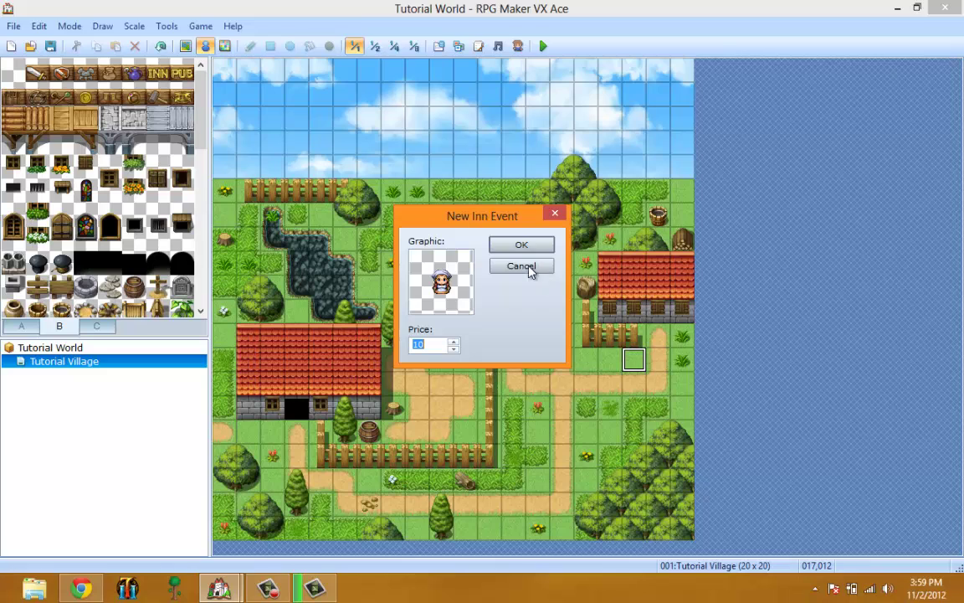
click(522, 244)
Inspect the inn event's Conditional Branch script, then delete the inn event from the map.
right_click(633, 360)
click(669, 371)
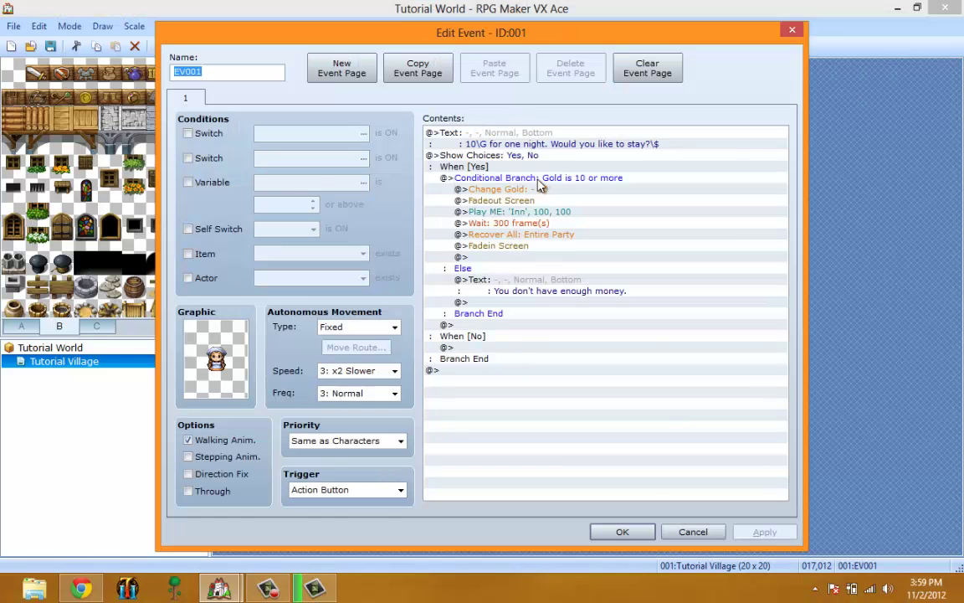
click(490, 177)
click(682, 531)
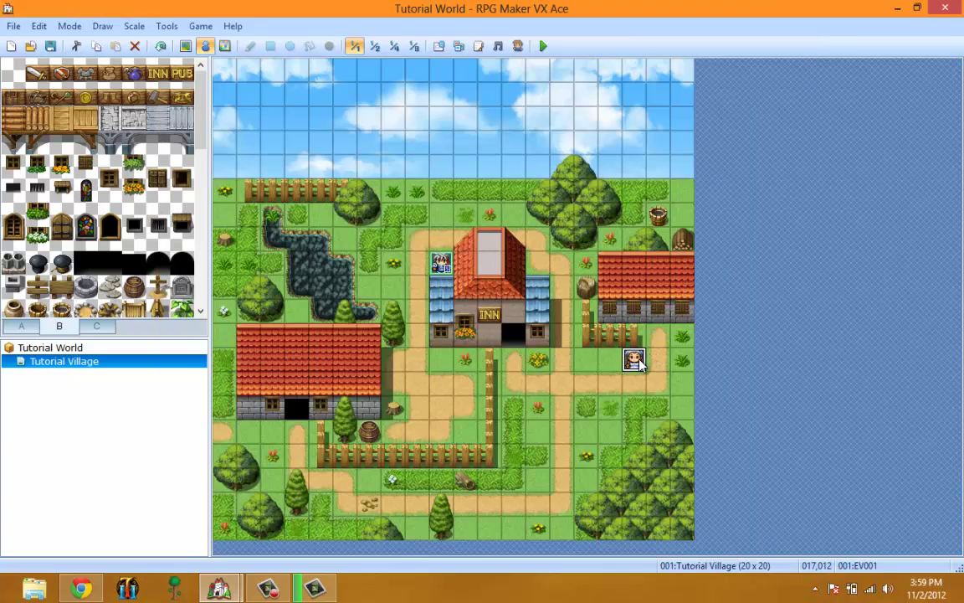
key(Delete)
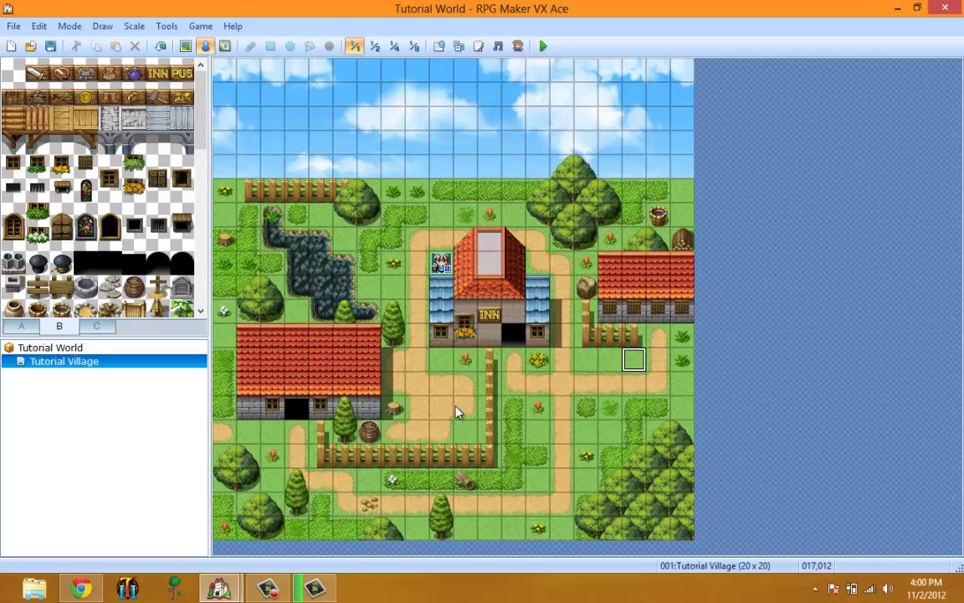
Create a new blank event, add pages 2–4, then delete the fourth and third pages.
right_click(569, 387)
click(583, 391)
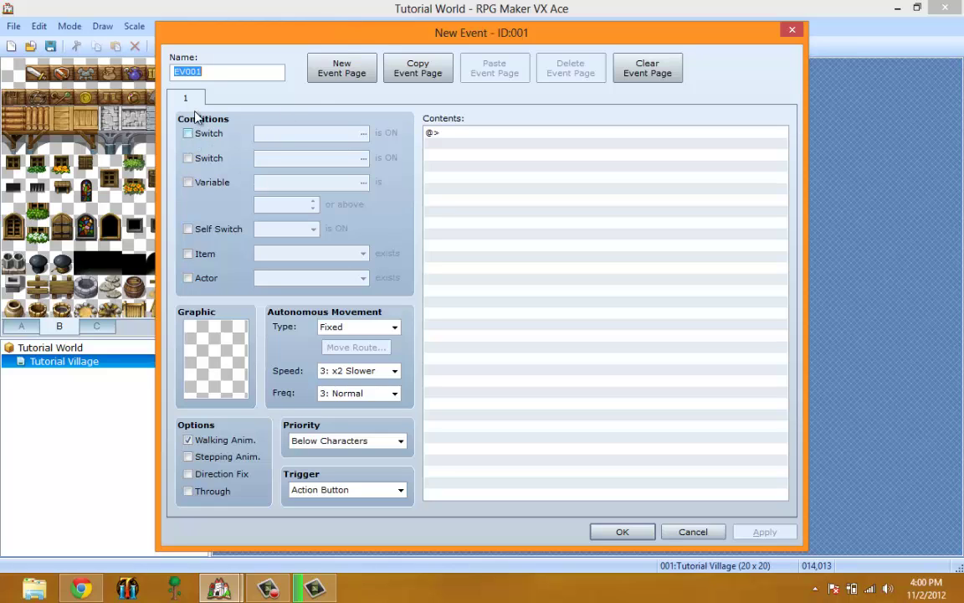
click(335, 70)
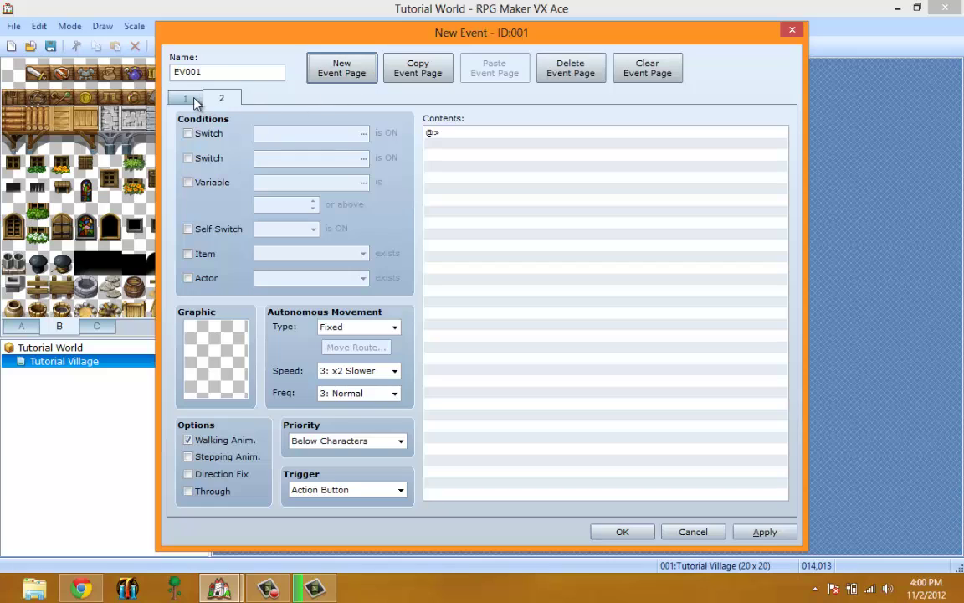
click(338, 67)
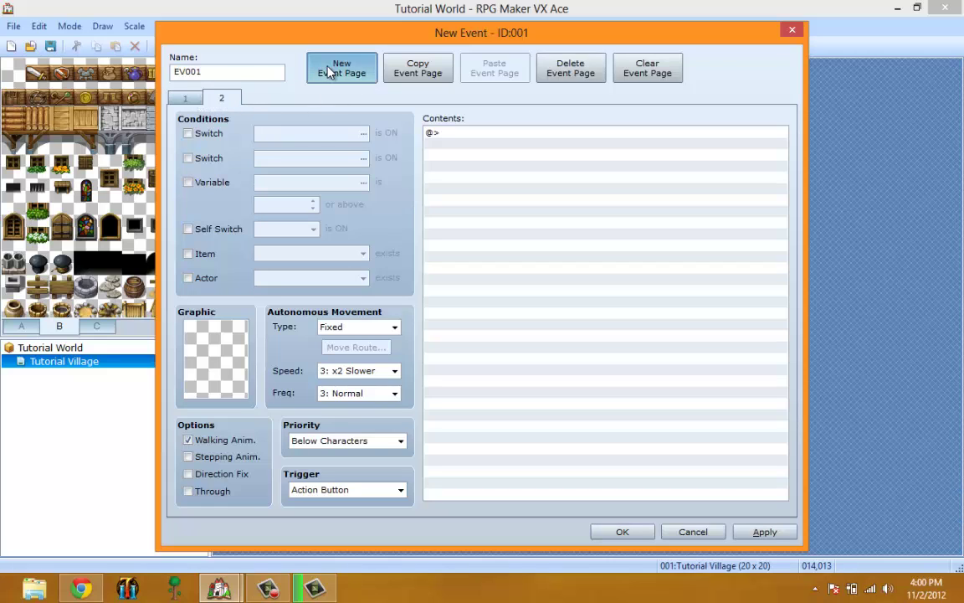
click(338, 67)
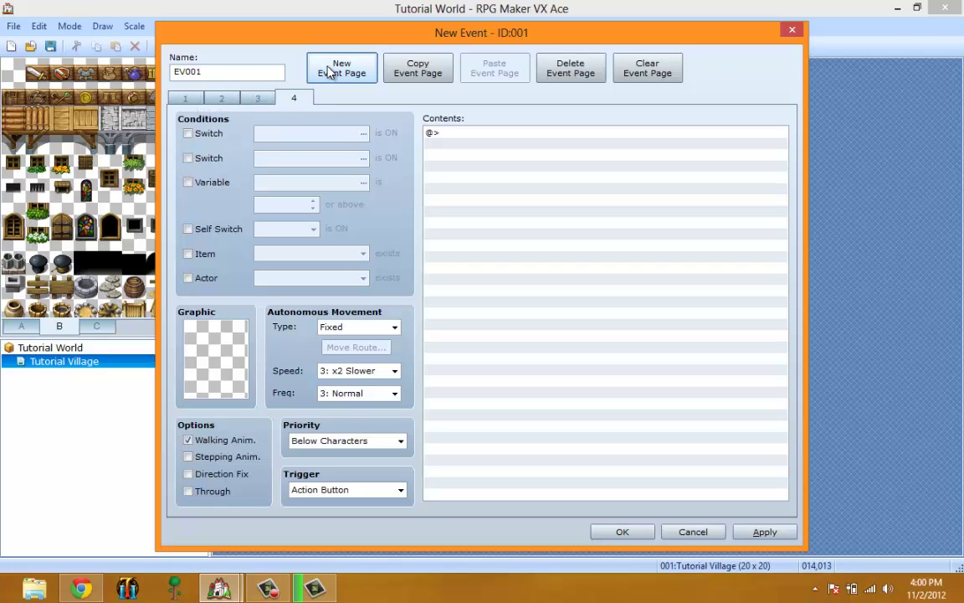
click(576, 73)
click(575, 73)
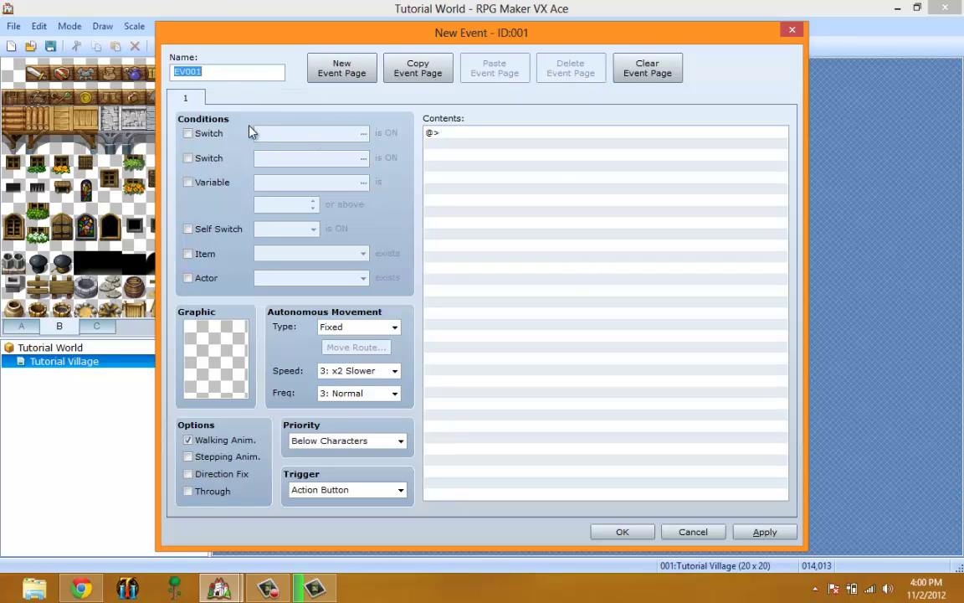
click(205, 134)
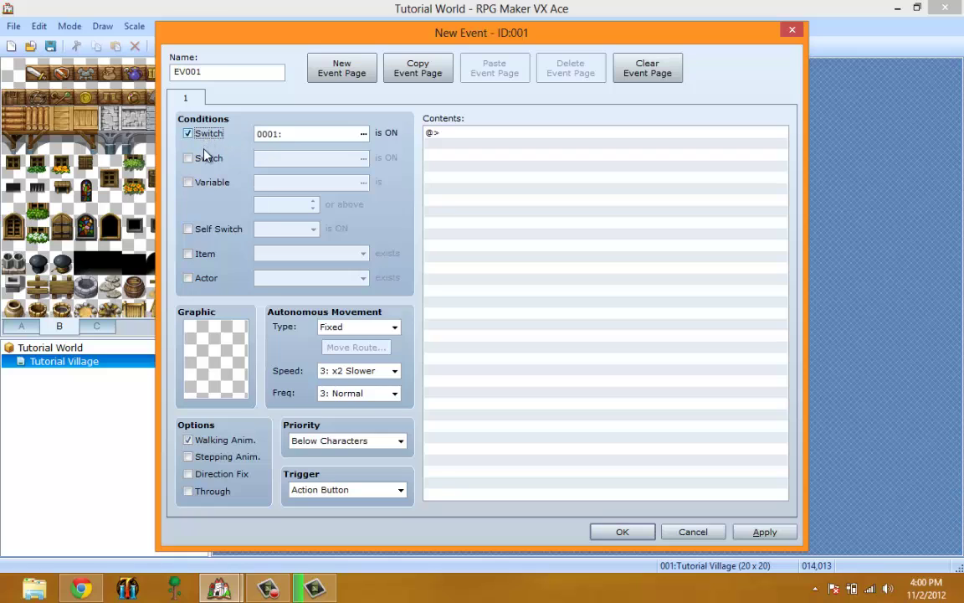
click(189, 135)
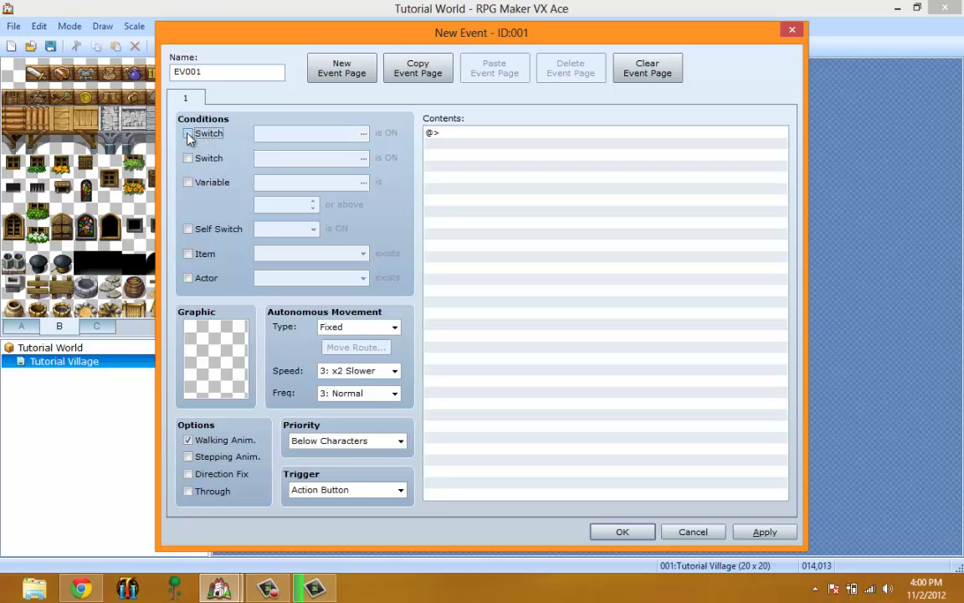
click(189, 136)
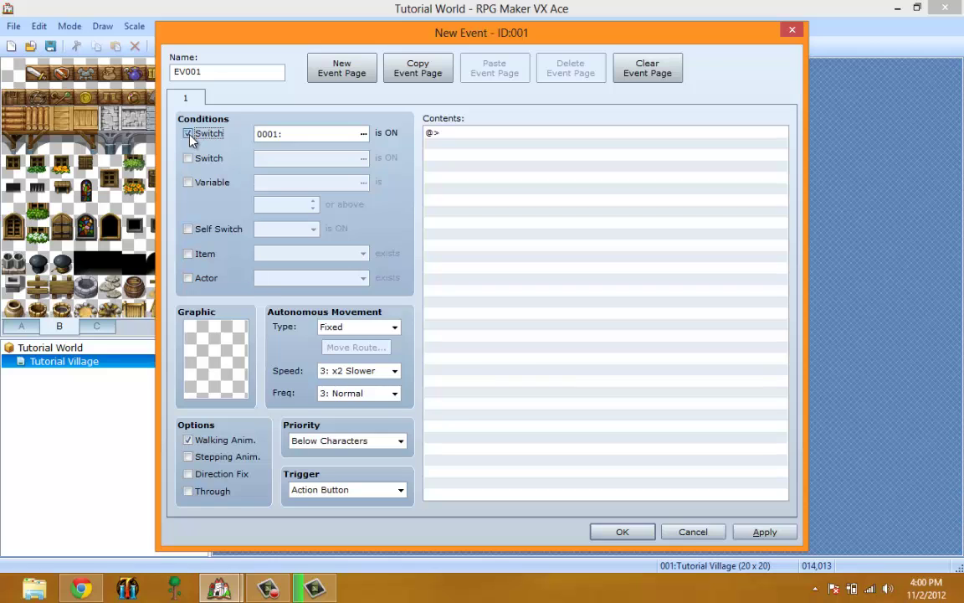
click(189, 136)
click(188, 134)
click(188, 158)
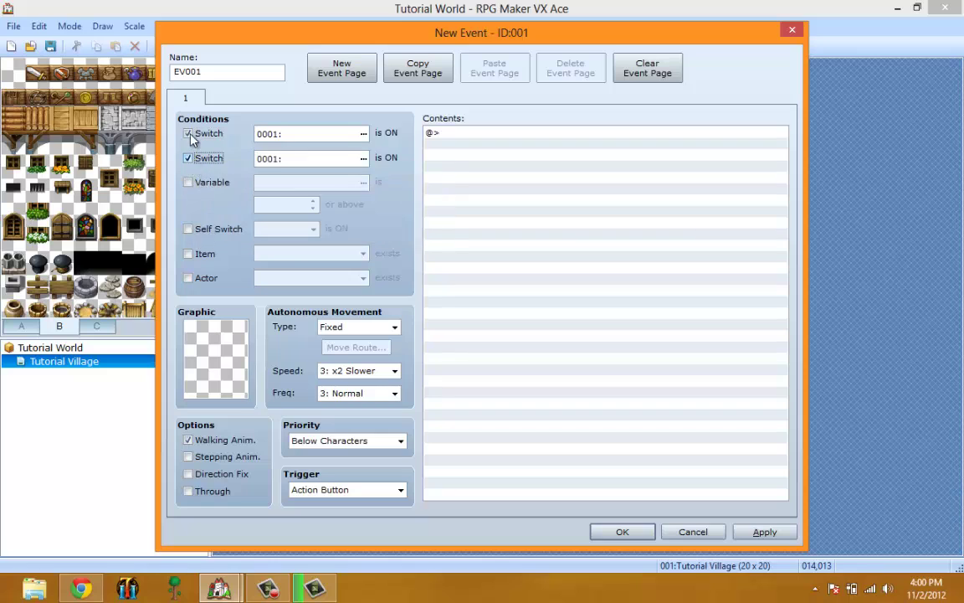
click(188, 134)
click(188, 134)
click(188, 159)
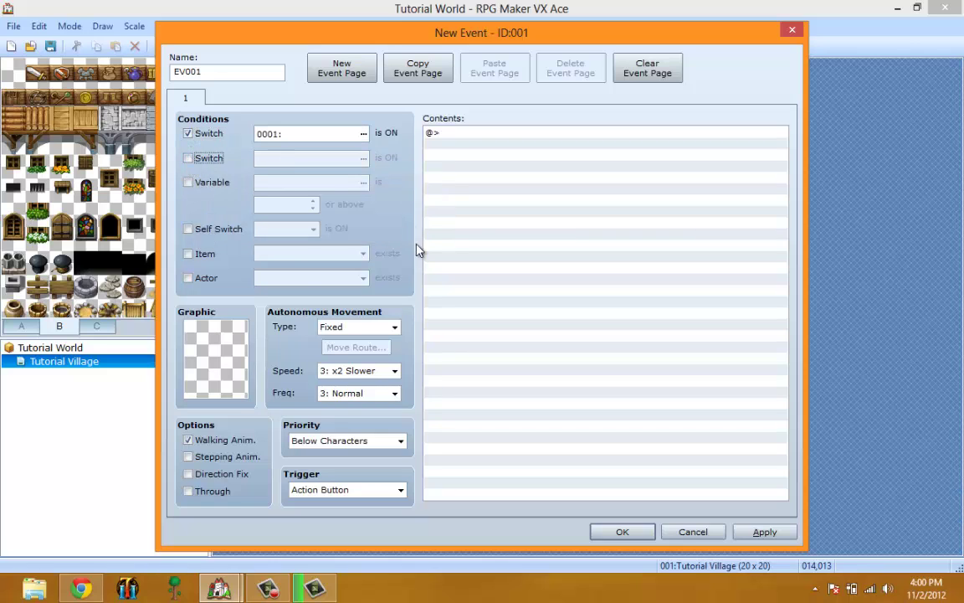
click(337, 139)
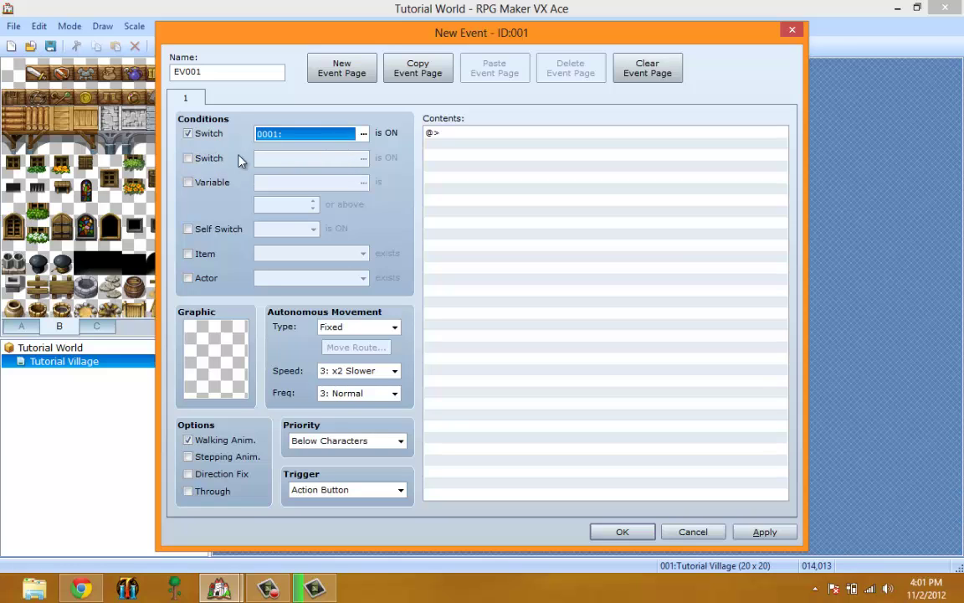
click(208, 163)
click(363, 158)
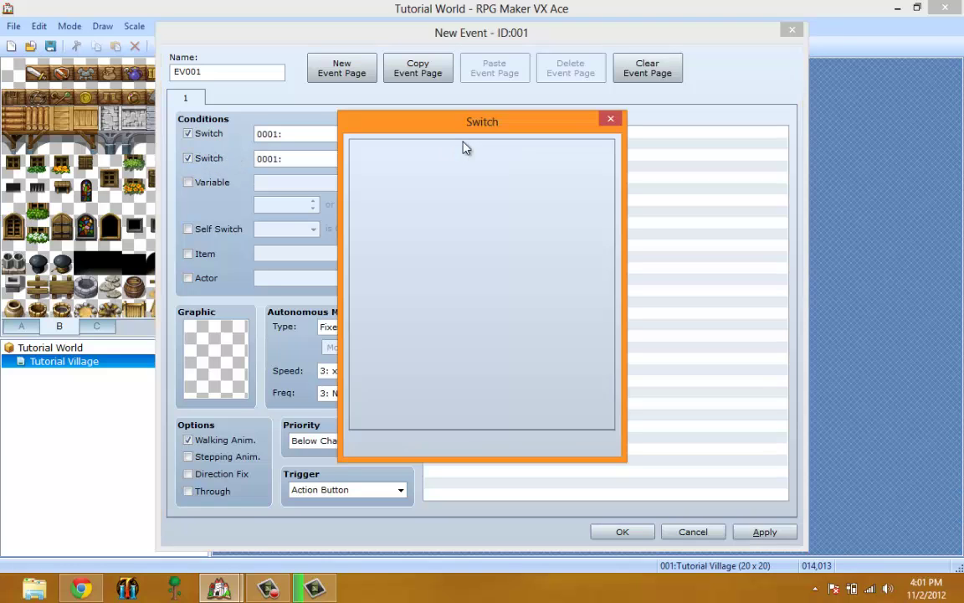
click(486, 175)
click(442, 443)
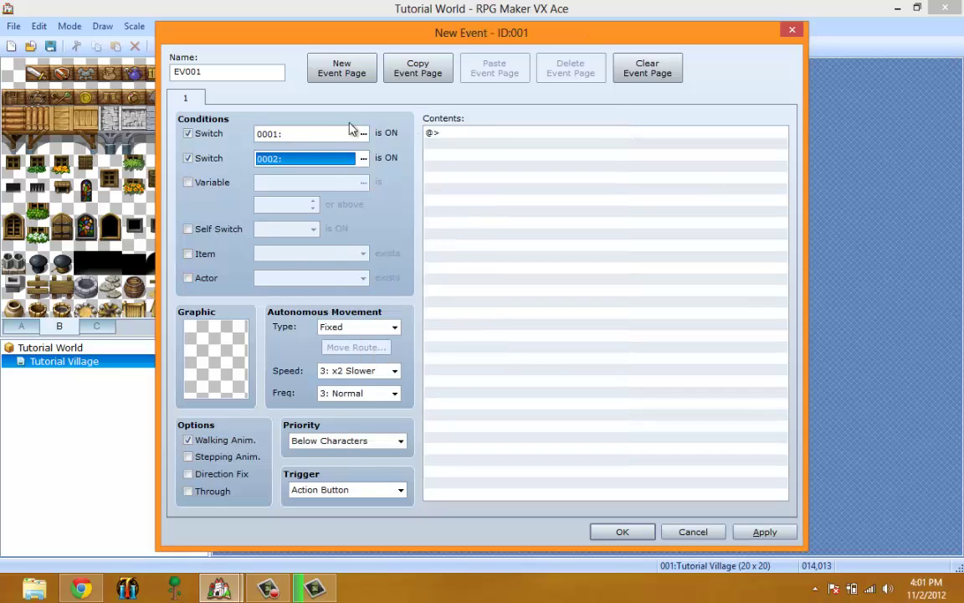
click(302, 139)
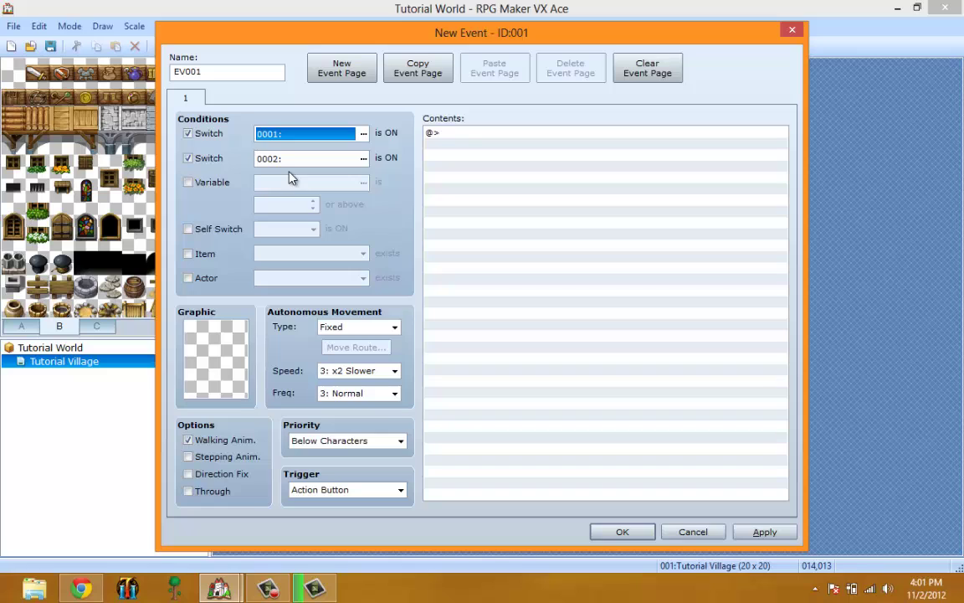
click(202, 155)
click(204, 157)
click(206, 133)
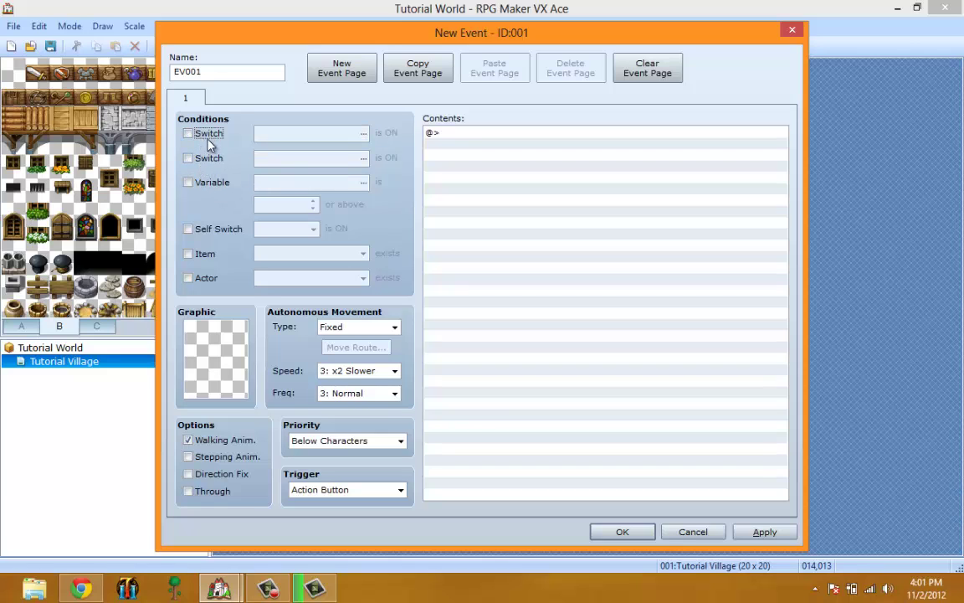
click(191, 184)
click(209, 134)
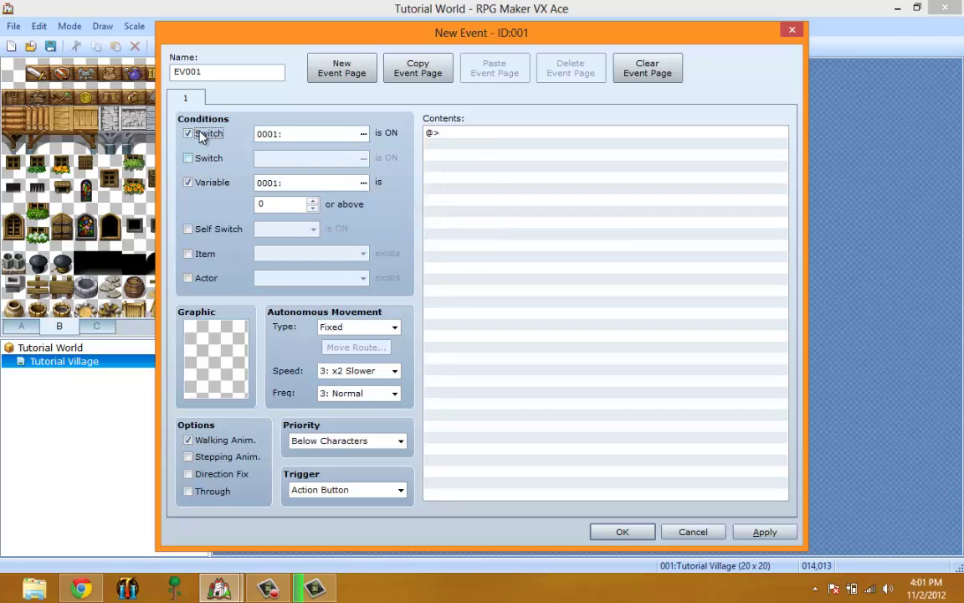
click(193, 135)
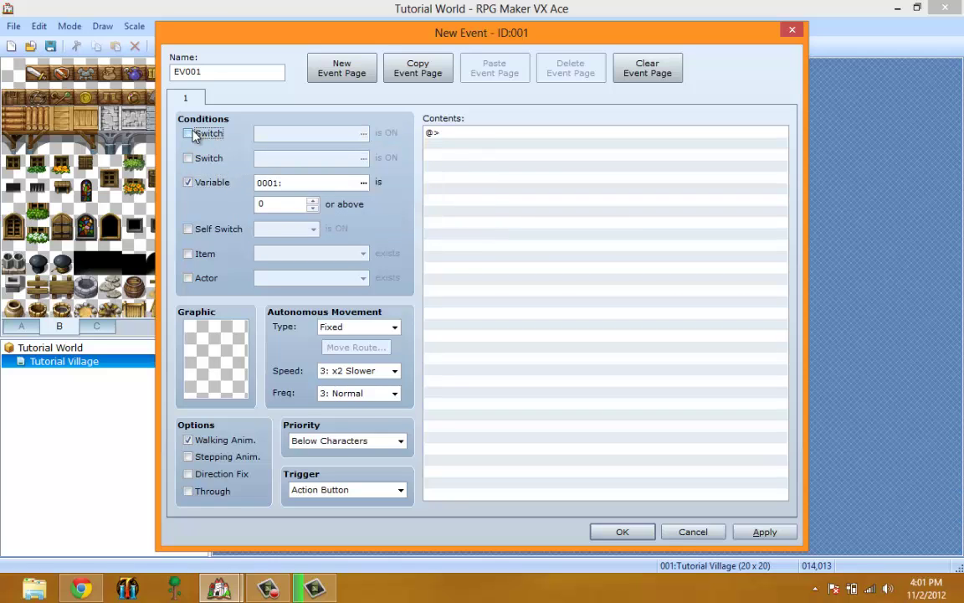
click(188, 182)
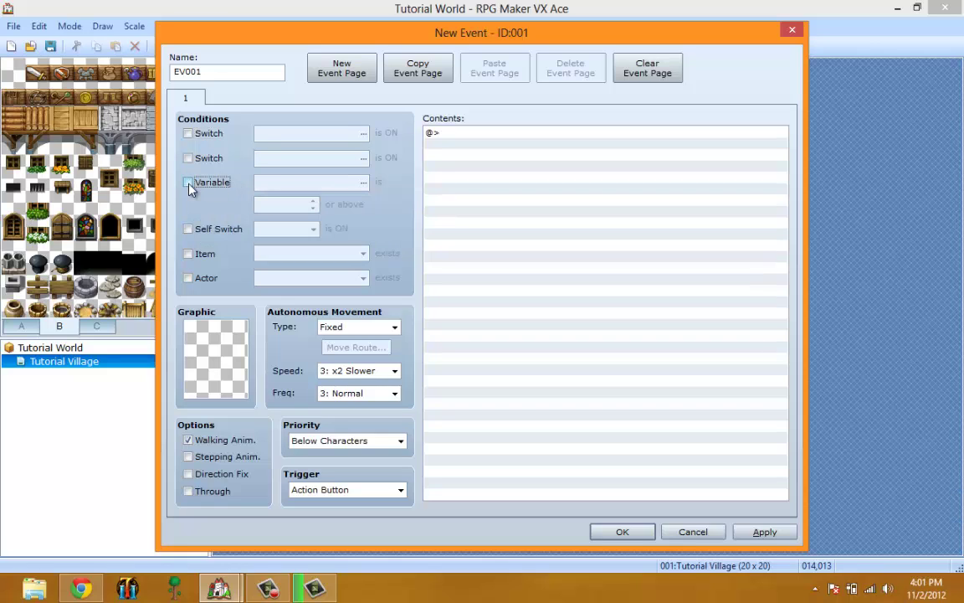
click(188, 183)
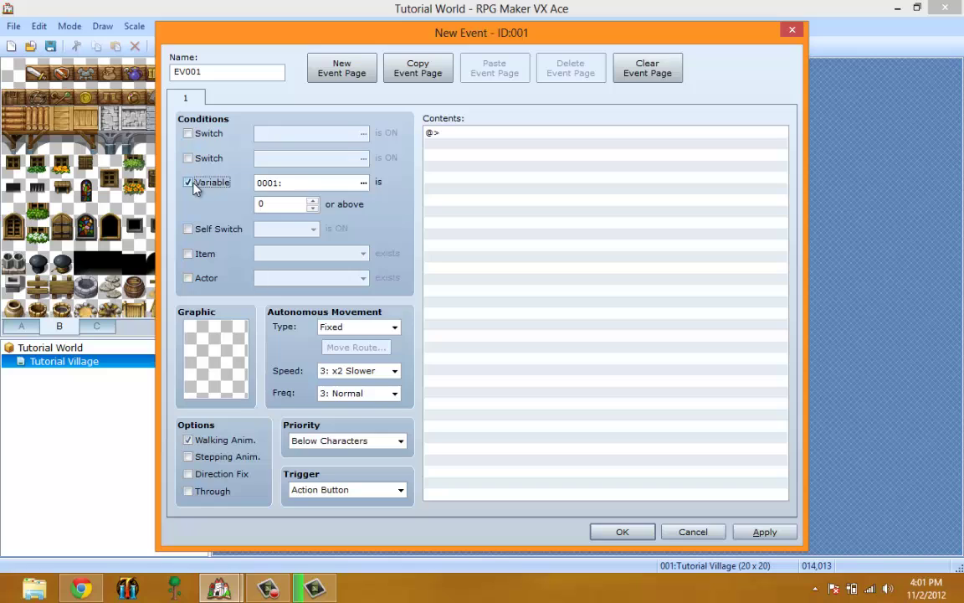
click(193, 184)
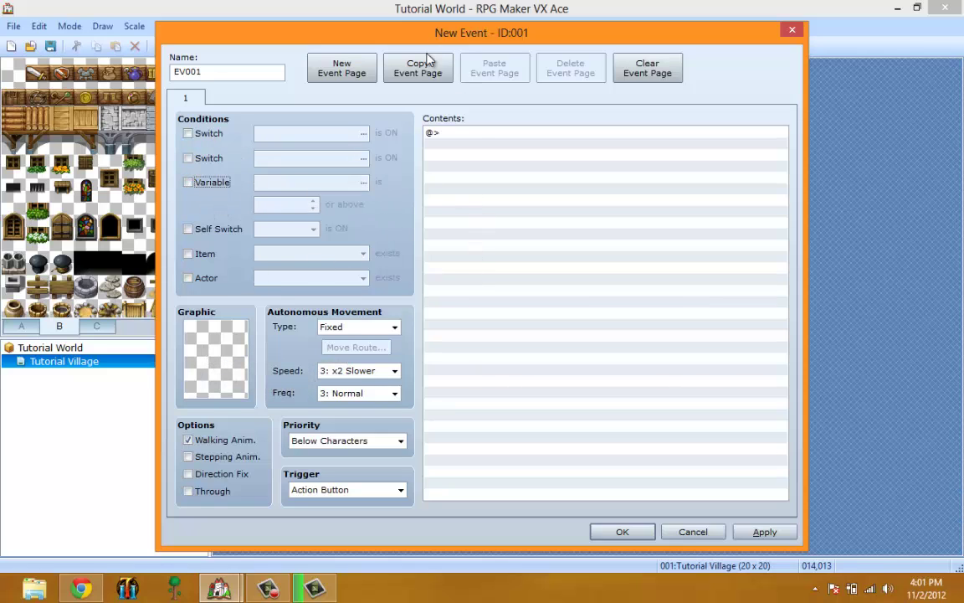
Check Self Switch A as a page condition, then uncheck it so no conditions remain.
click(226, 231)
click(297, 231)
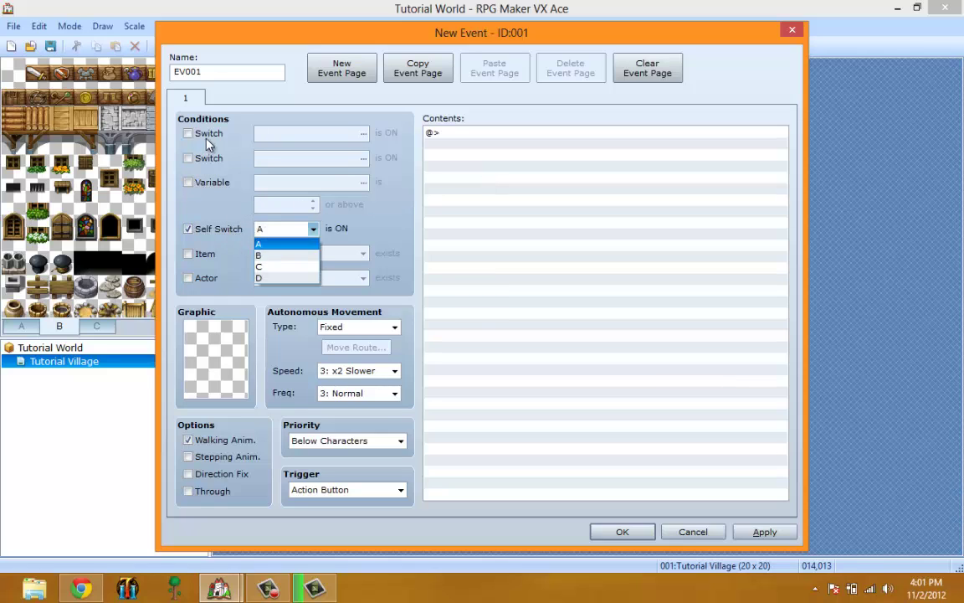
click(187, 230)
click(189, 228)
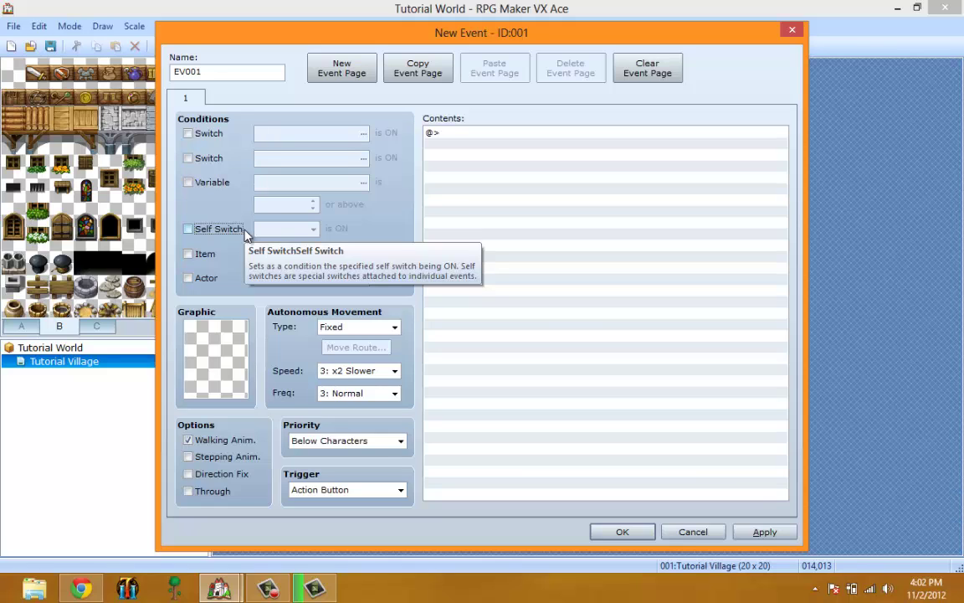
right_click(472, 145)
click(502, 153)
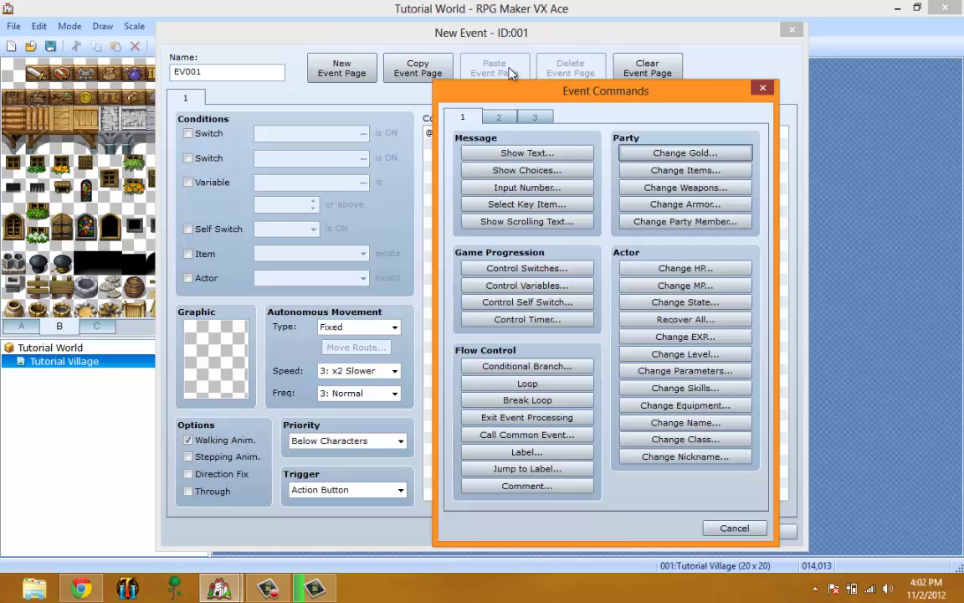
key(Escape)
click(337, 67)
click(195, 229)
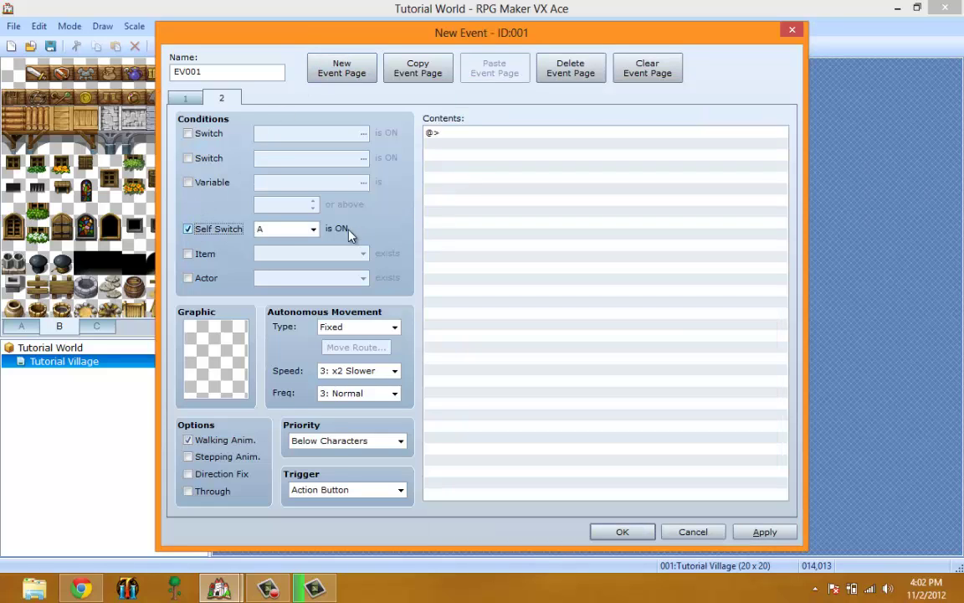
click(191, 99)
click(223, 98)
click(188, 133)
click(188, 133)
click(188, 229)
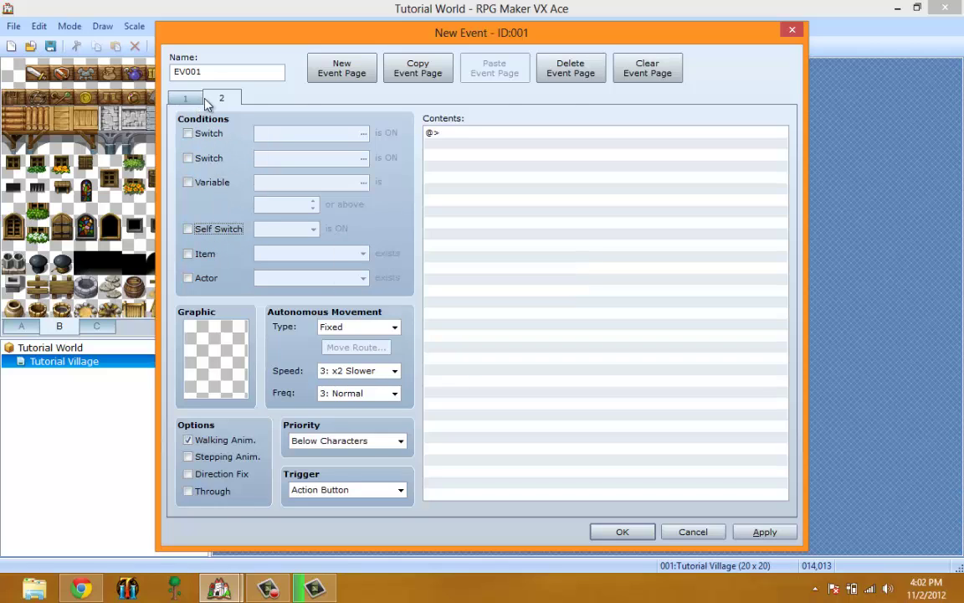
click(570, 71)
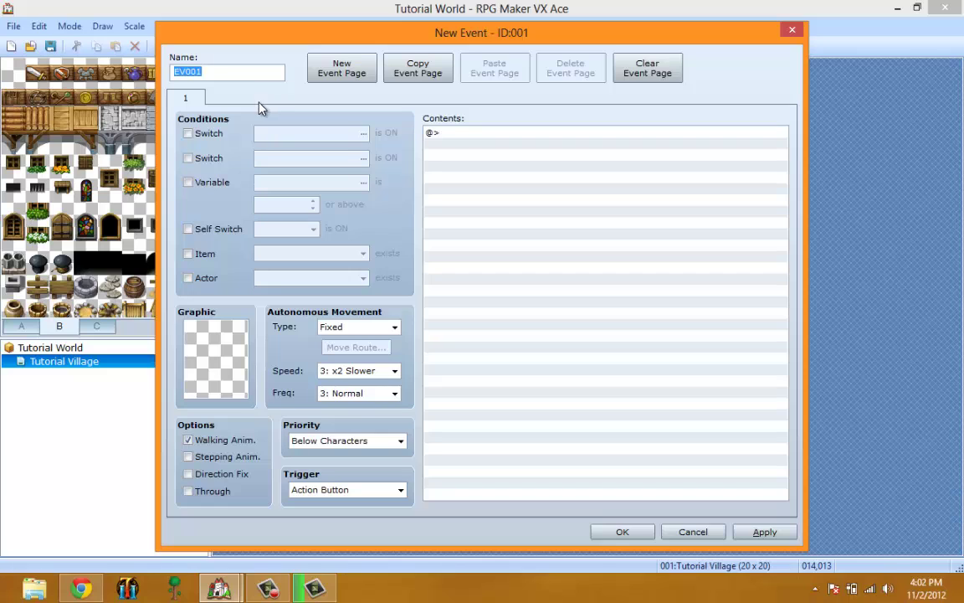
click(204, 254)
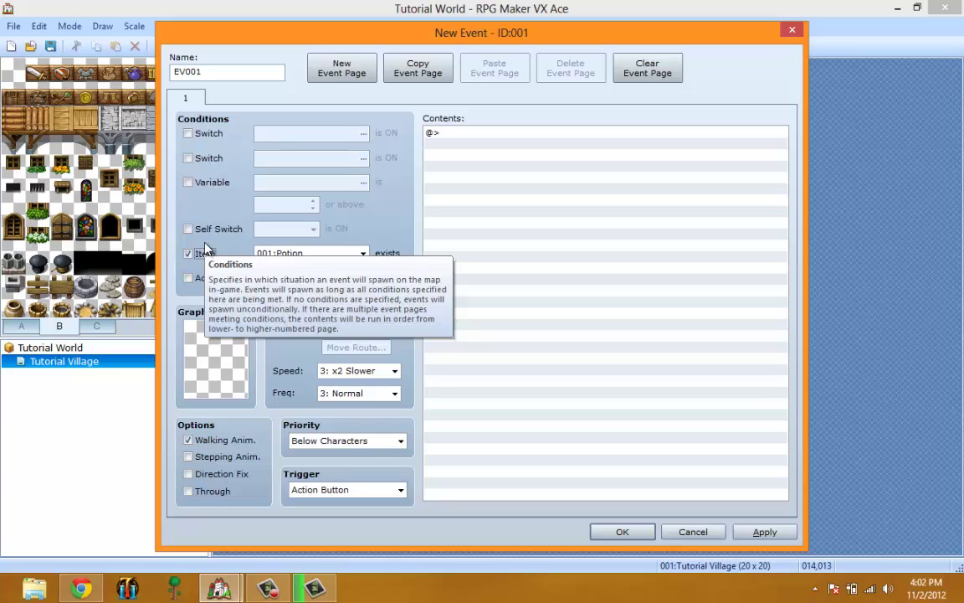
click(303, 253)
click(170, 265)
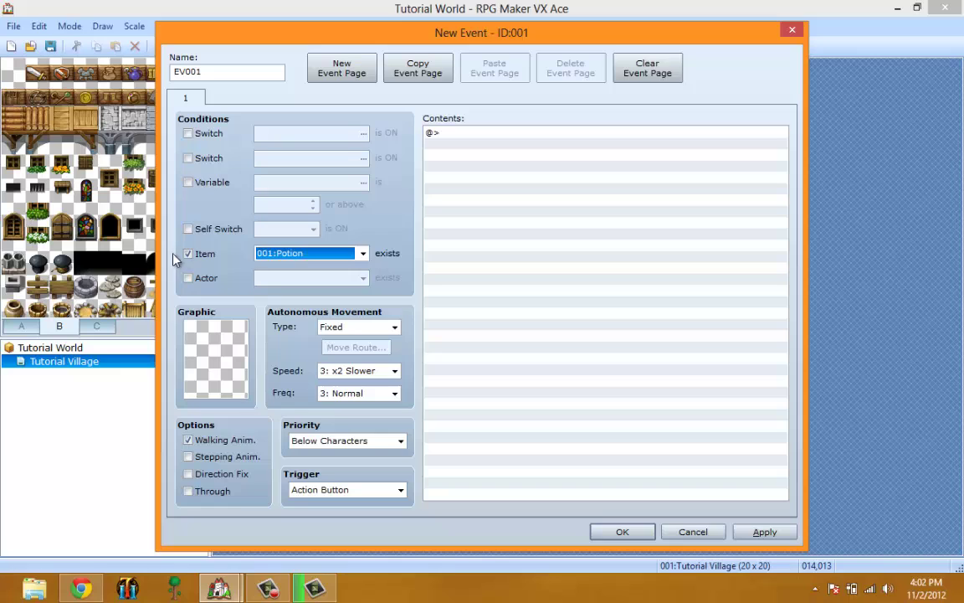
click(187, 253)
click(187, 278)
click(362, 278)
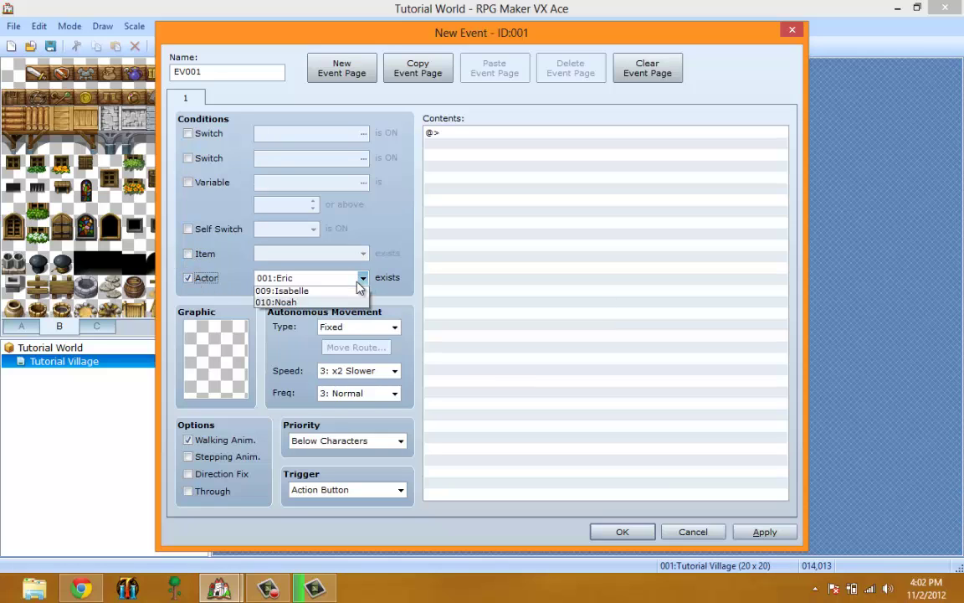
click(184, 282)
click(187, 278)
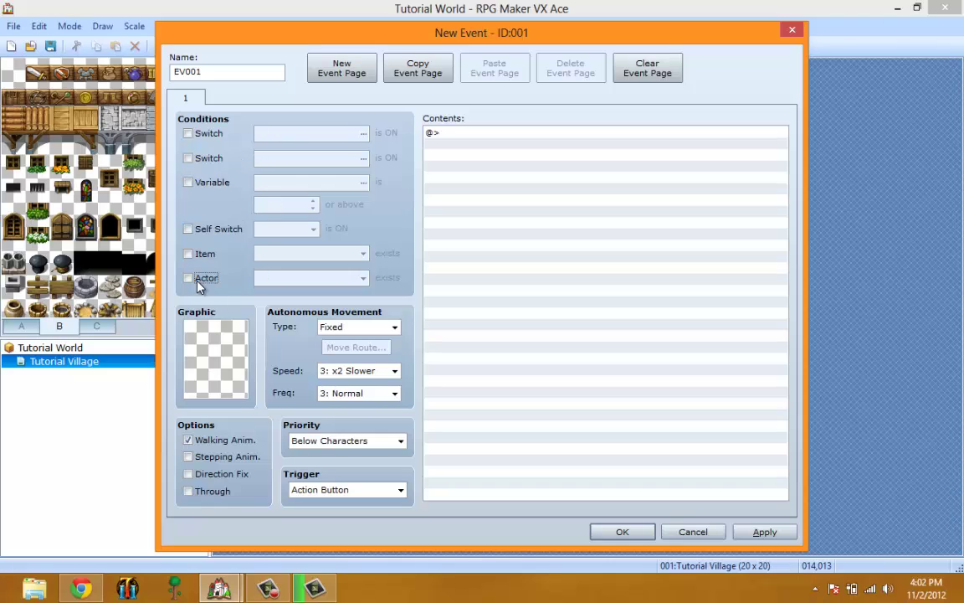
click(200, 285)
click(301, 281)
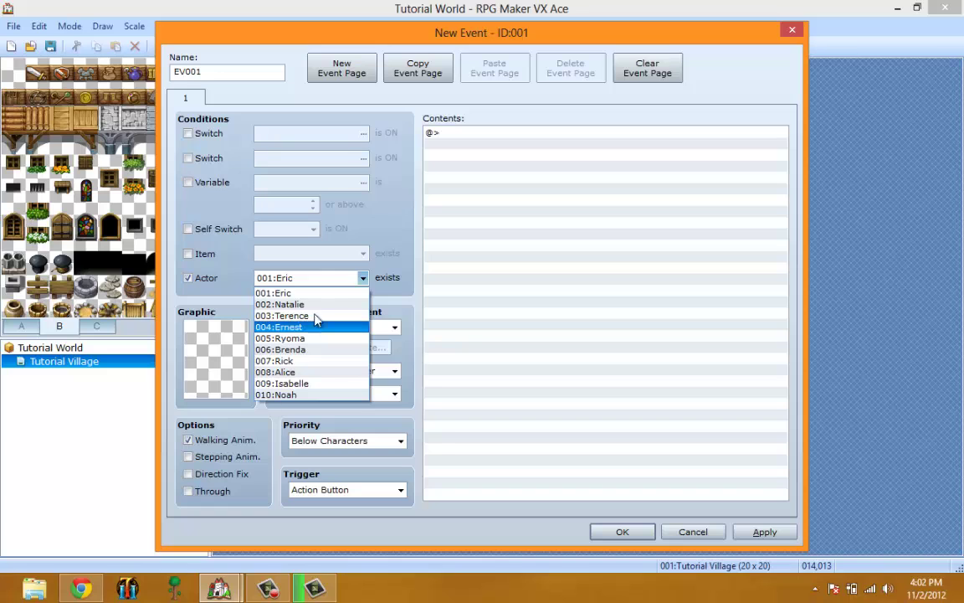
click(377, 276)
click(192, 278)
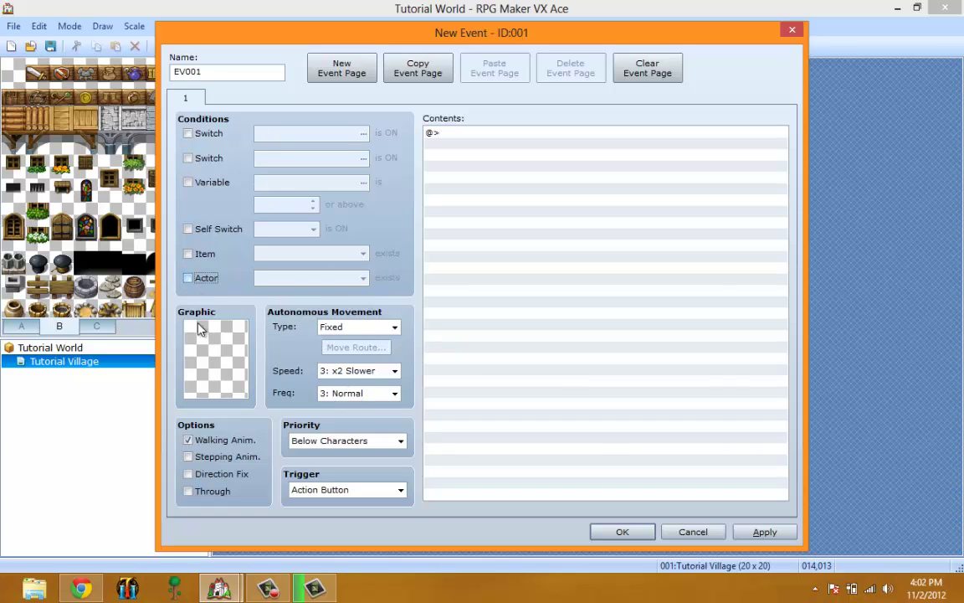
Preview sprite sheets from Actor1 through Damage3 and Evil, then cancel the graphic choice.
double_click(188, 361)
click(327, 169)
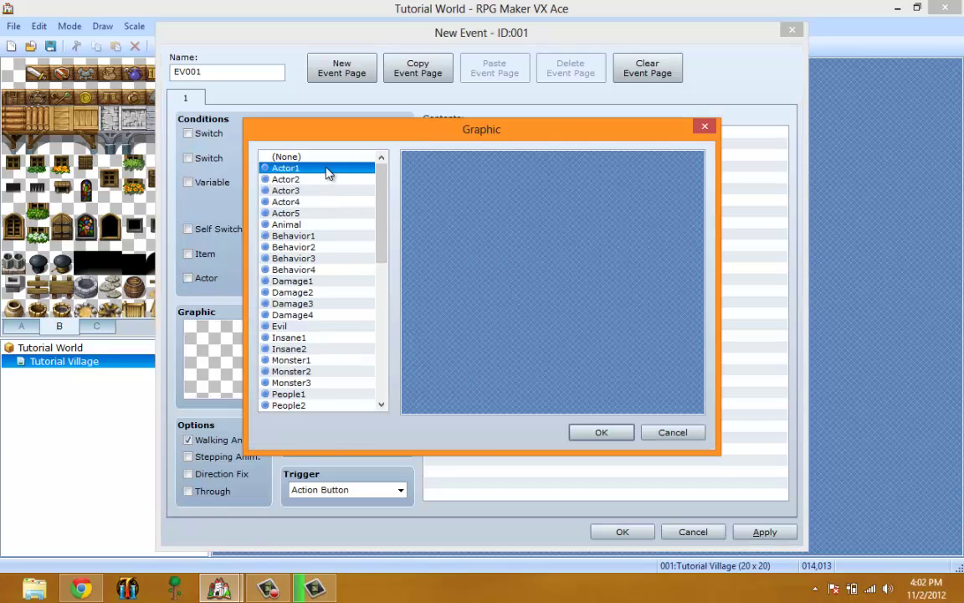
key(Down)
key(Down)
key(Down)
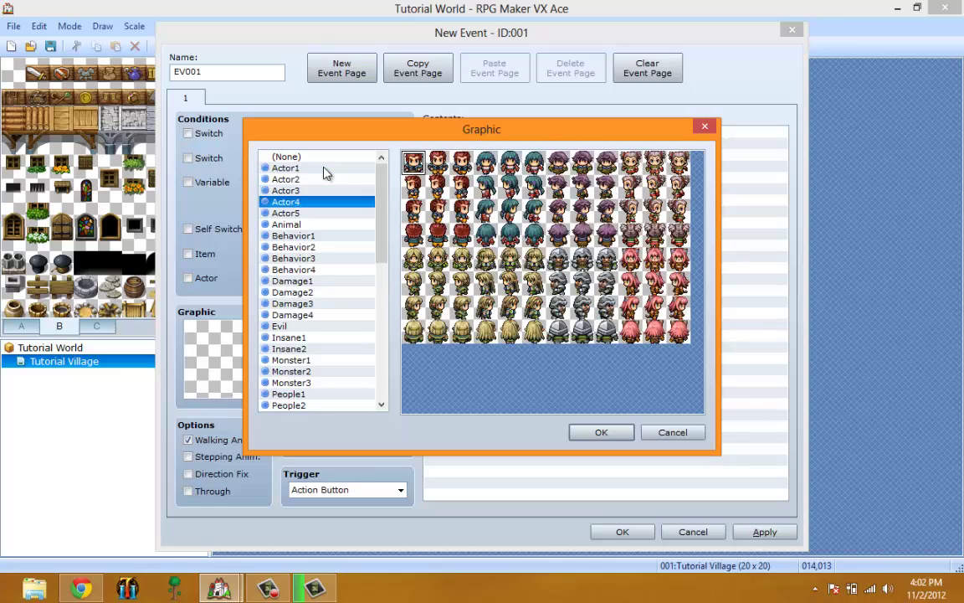
key(Down)
key(Down)
key(Down)
key(Down)
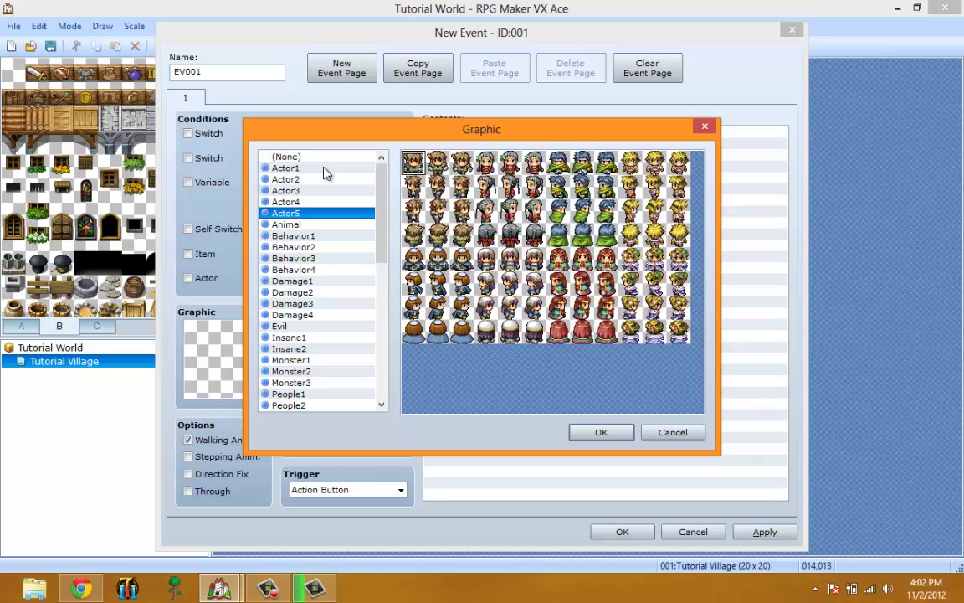
key(Down)
key(Down)
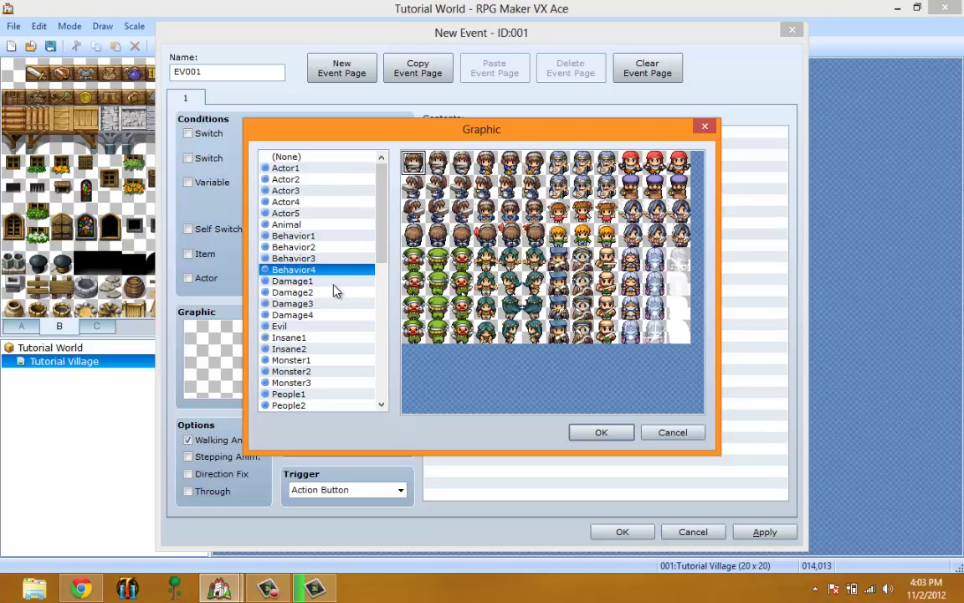
key(Down)
key(Down)
click(322, 305)
click(308, 326)
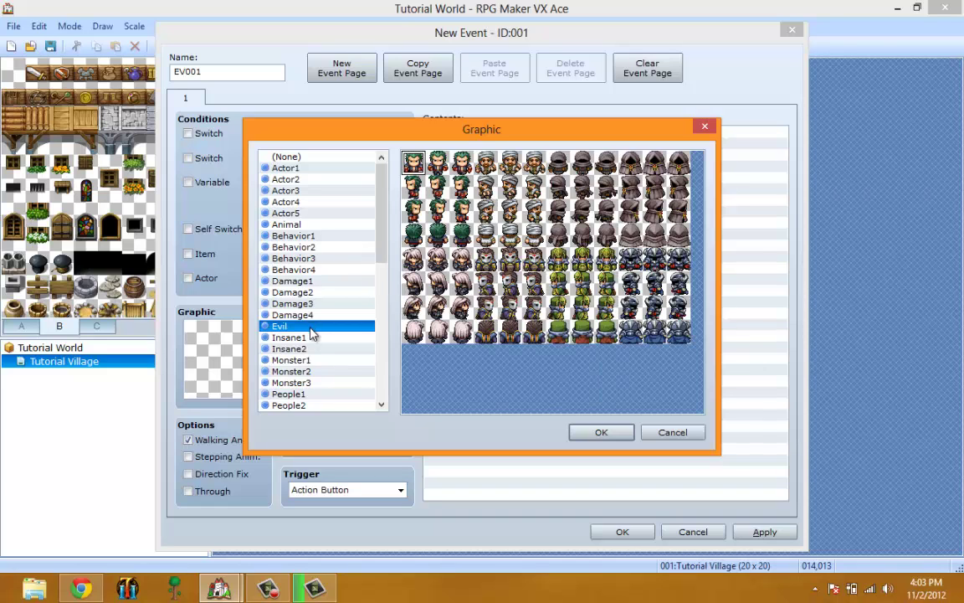
click(315, 304)
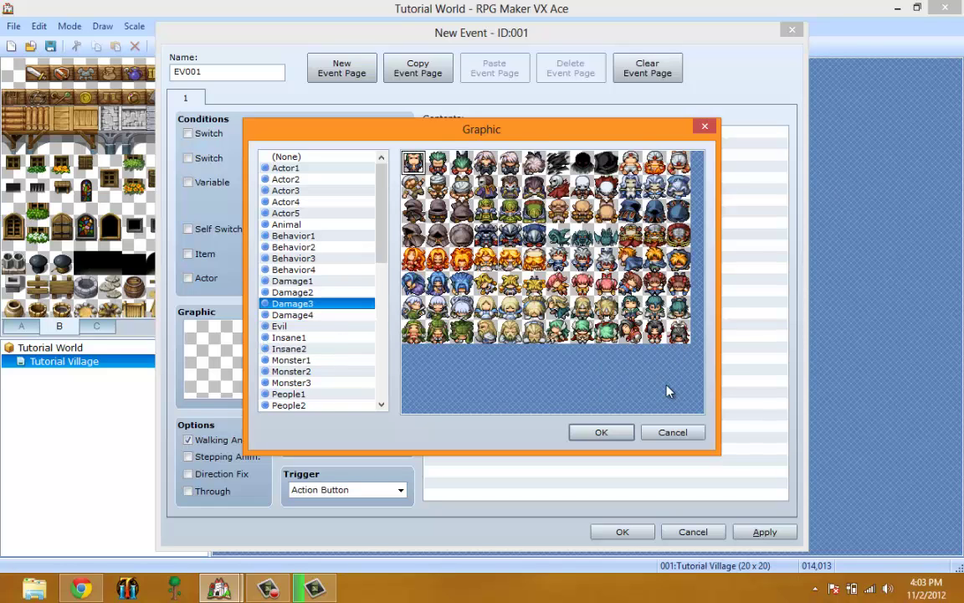
click(672, 432)
Set EV001's graphic to the second character in Actor2's top row.
double_click(194, 360)
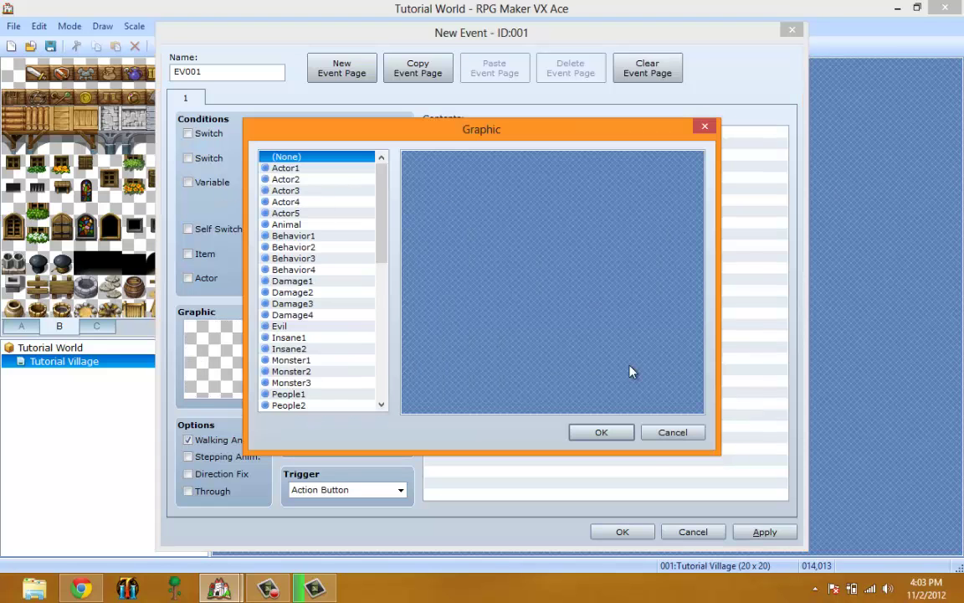
click(677, 433)
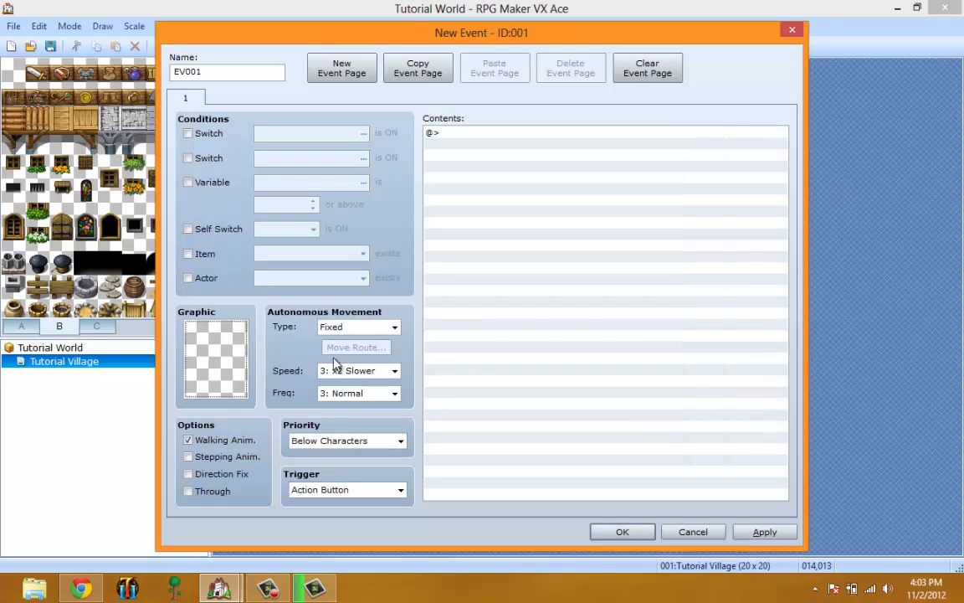
double_click(221, 328)
click(285, 179)
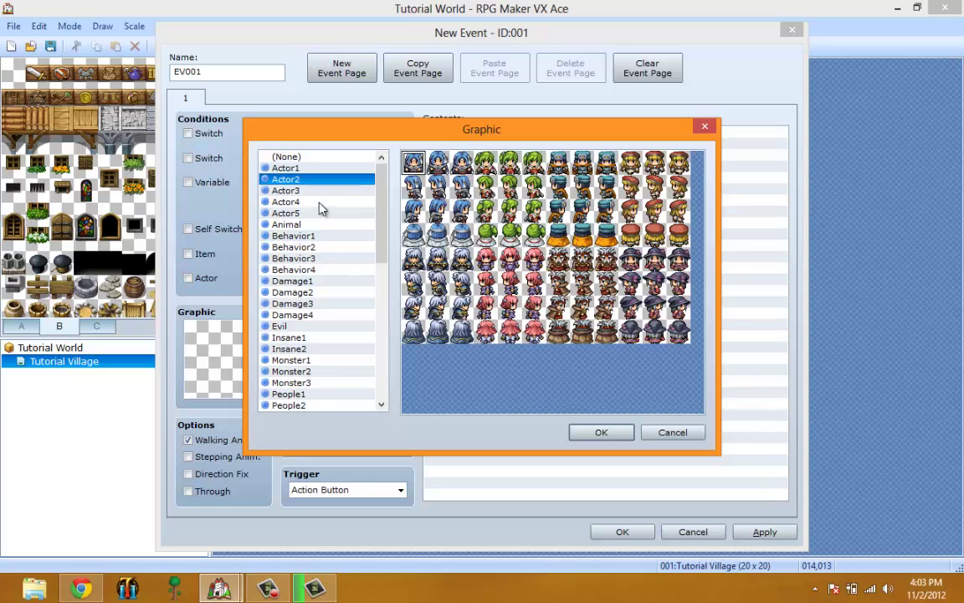
click(437, 163)
click(602, 432)
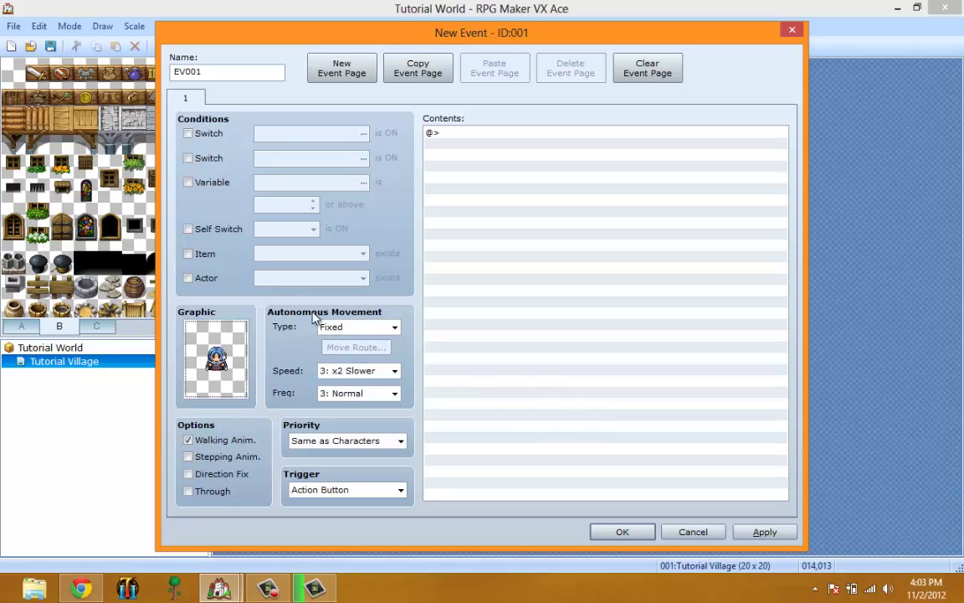
Show the Autonomous Movement Type choices: Fixed, Random, Approach and Custom.
mouse_move(308, 322)
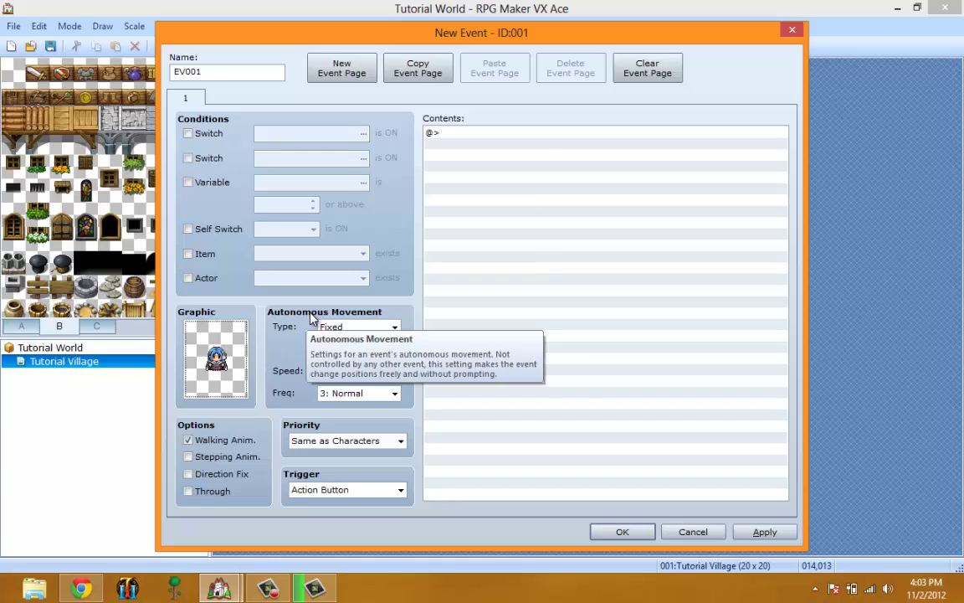
click(351, 326)
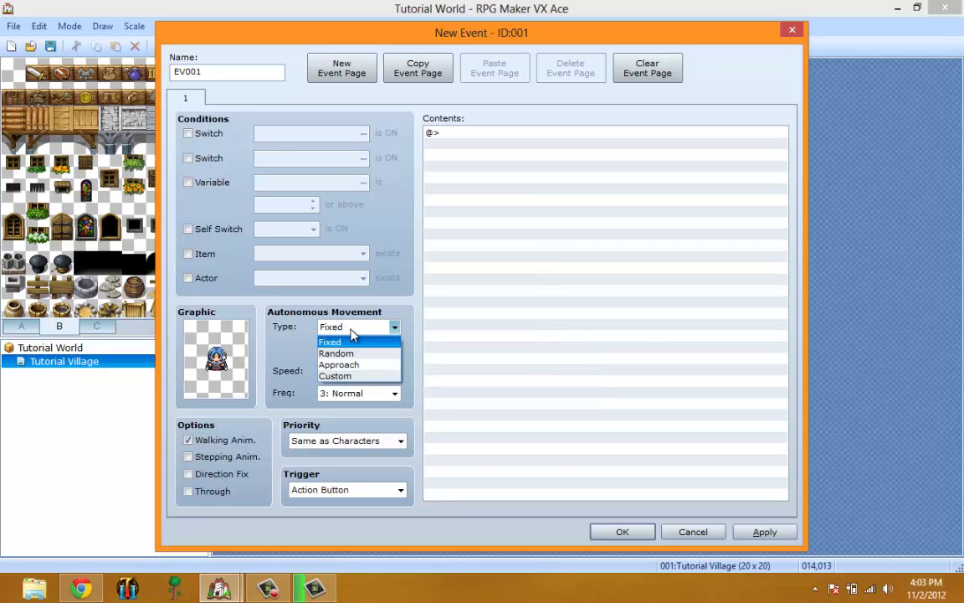
Set movement type to Custom and view the Move Route editor, closing it unchanged.
click(354, 378)
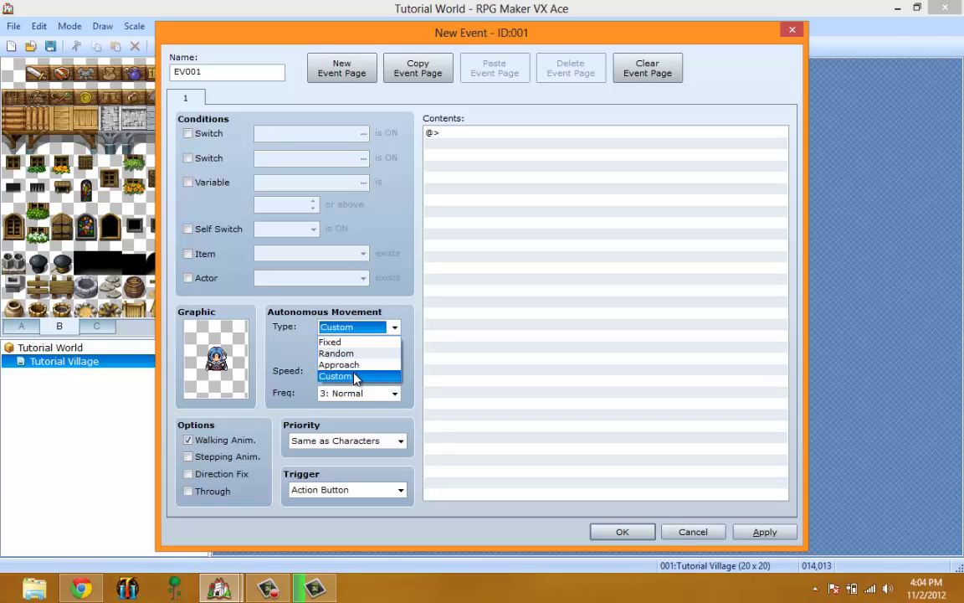
click(359, 346)
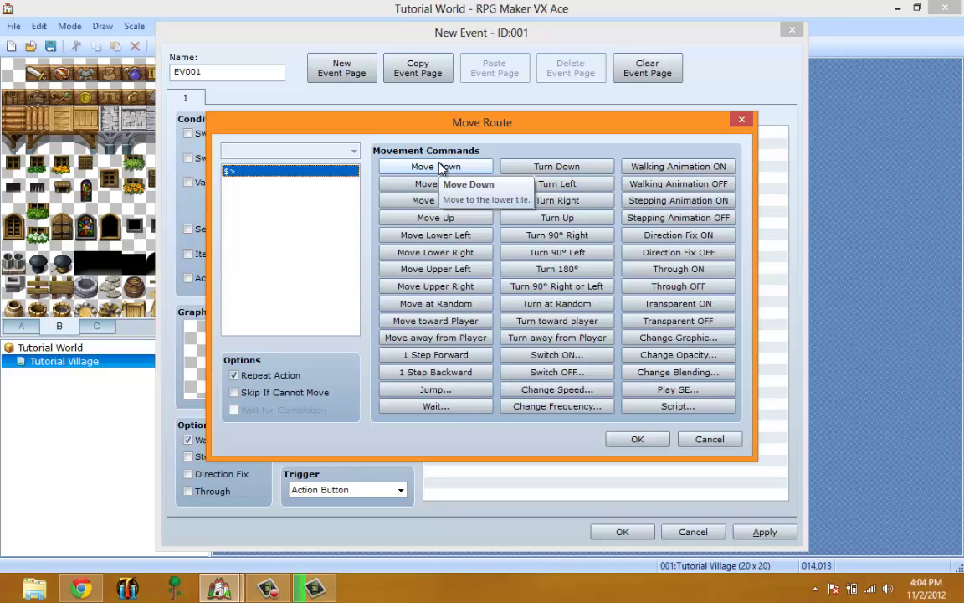
click(710, 439)
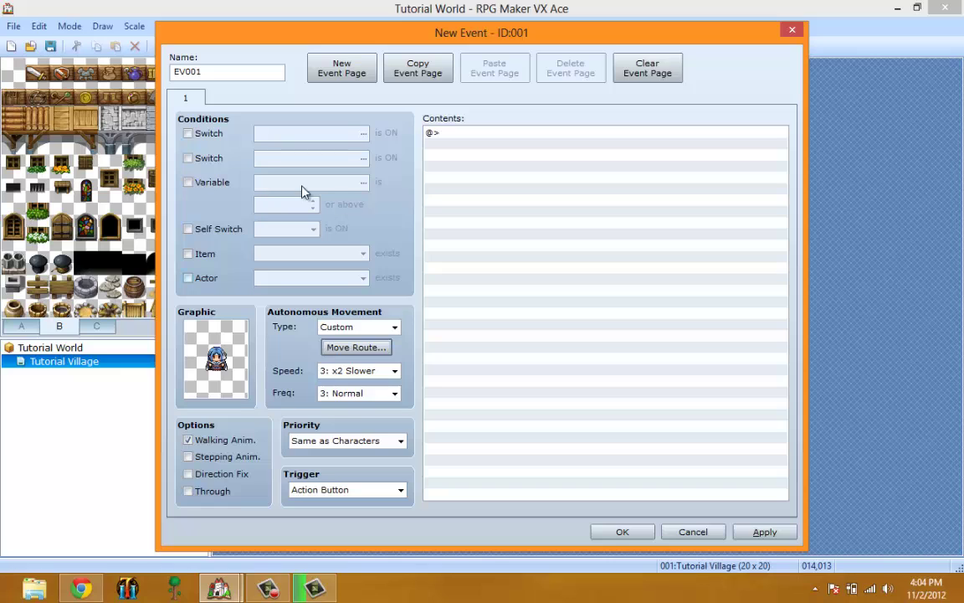
Switch the movement type back to Fixed, then to Random.
click(360, 326)
click(339, 339)
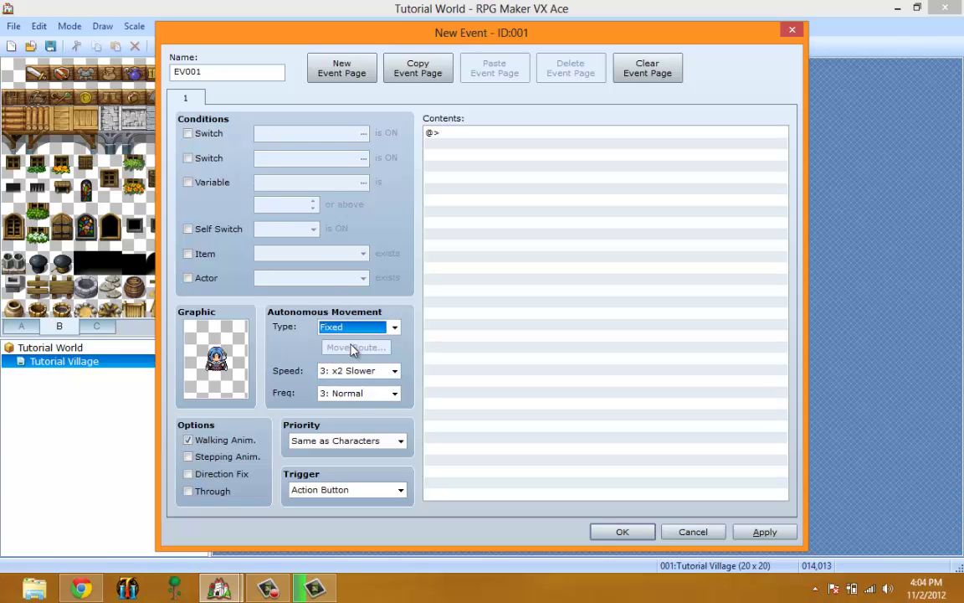
click(360, 327)
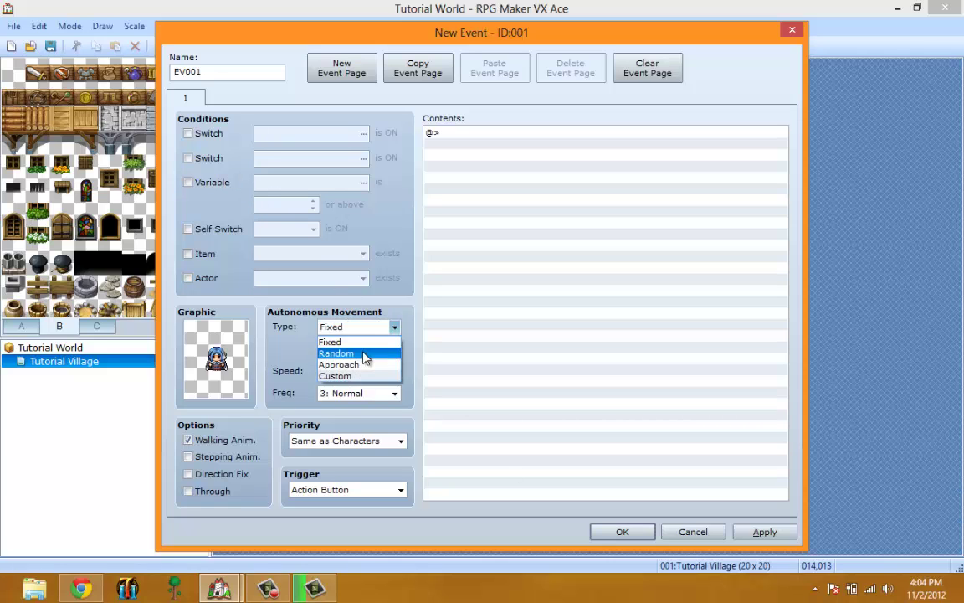
click(368, 350)
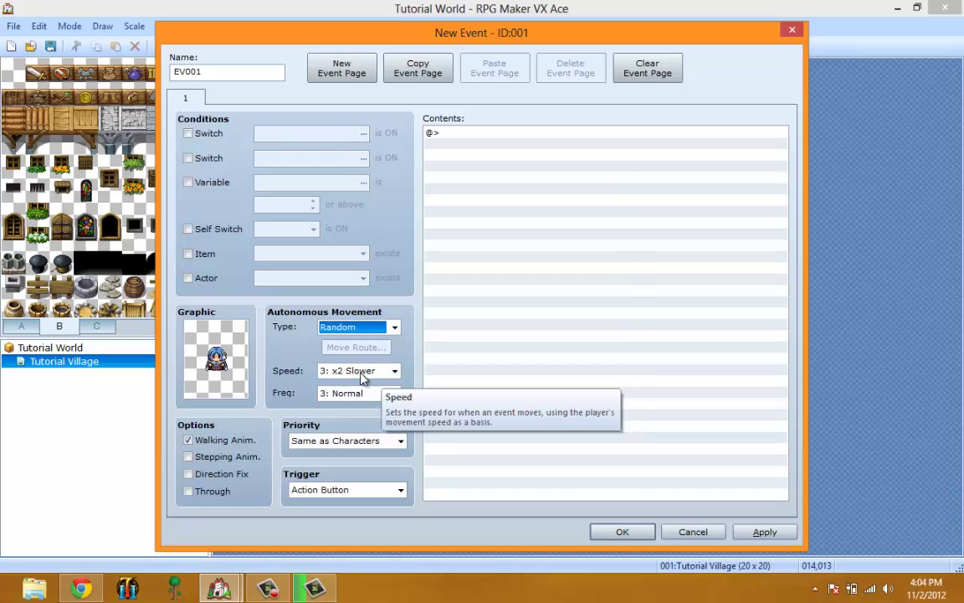